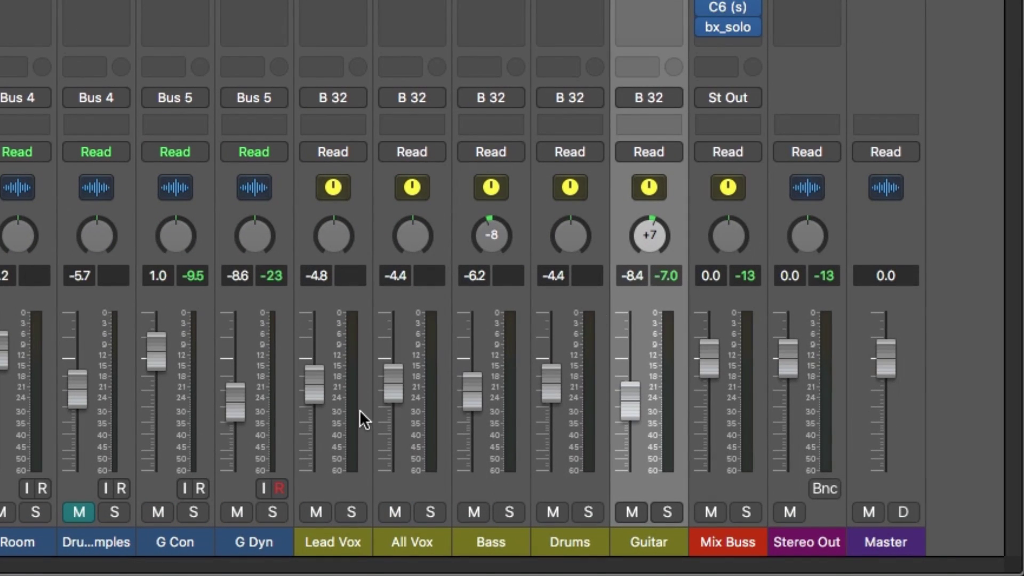
pyautogui.click(574, 478)
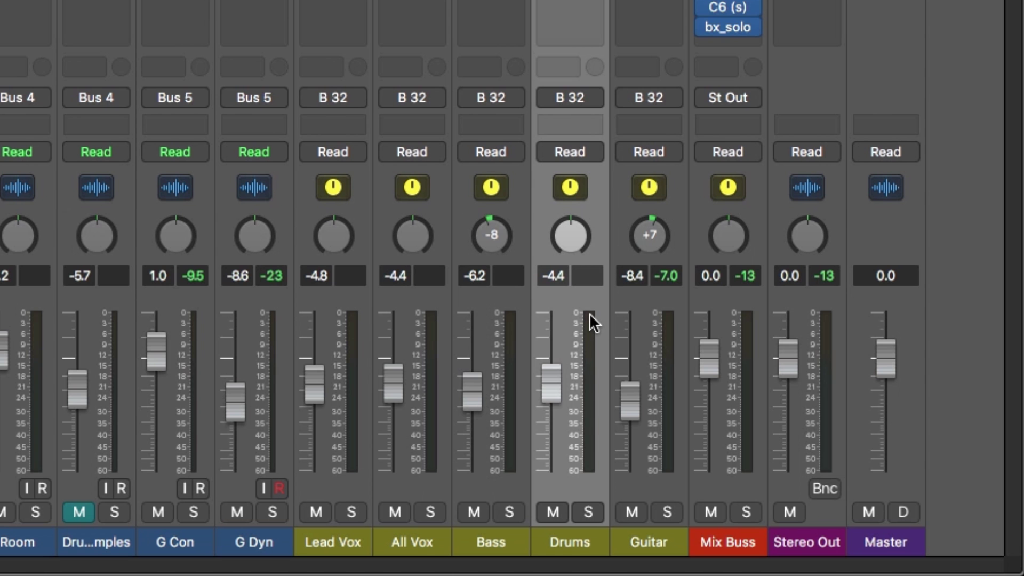
pyautogui.click(651, 315)
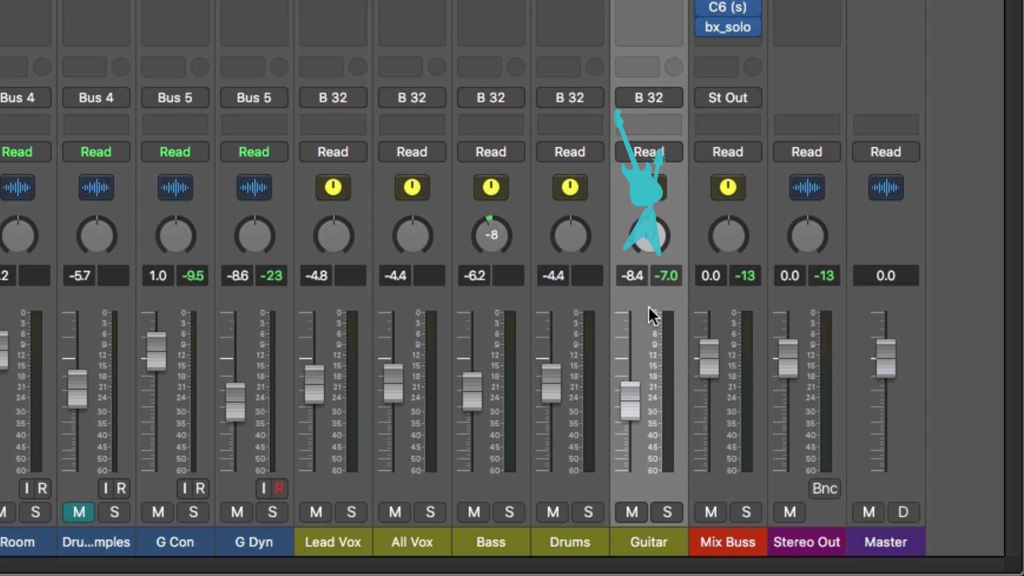
pyautogui.click(436, 309)
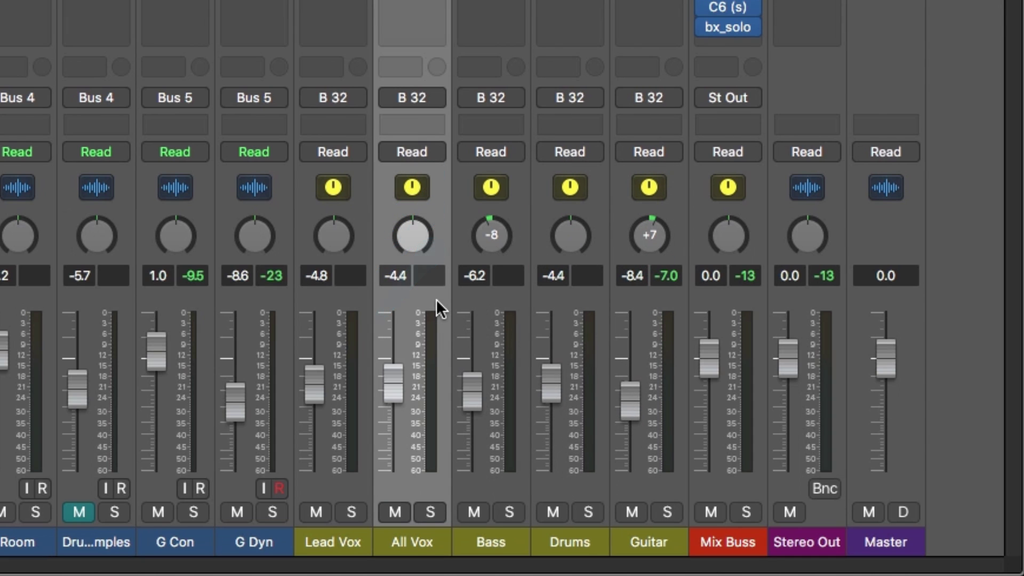
# Step: Solo the Drums bus and add a Channel EQ with the third bell band cutting -2.0 dB at 465 Hz
pyautogui.click(591, 302)
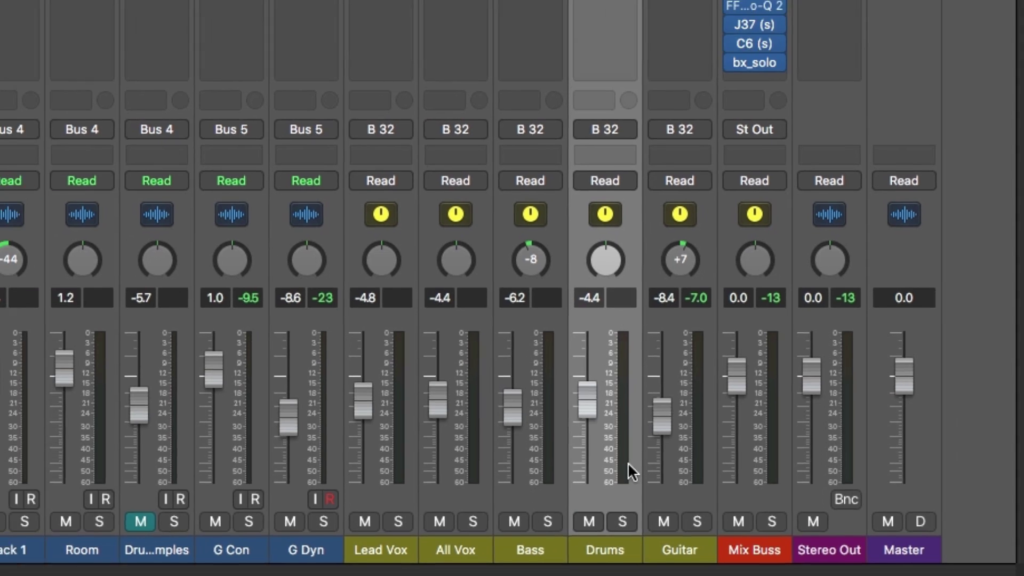
pyautogui.press('s')
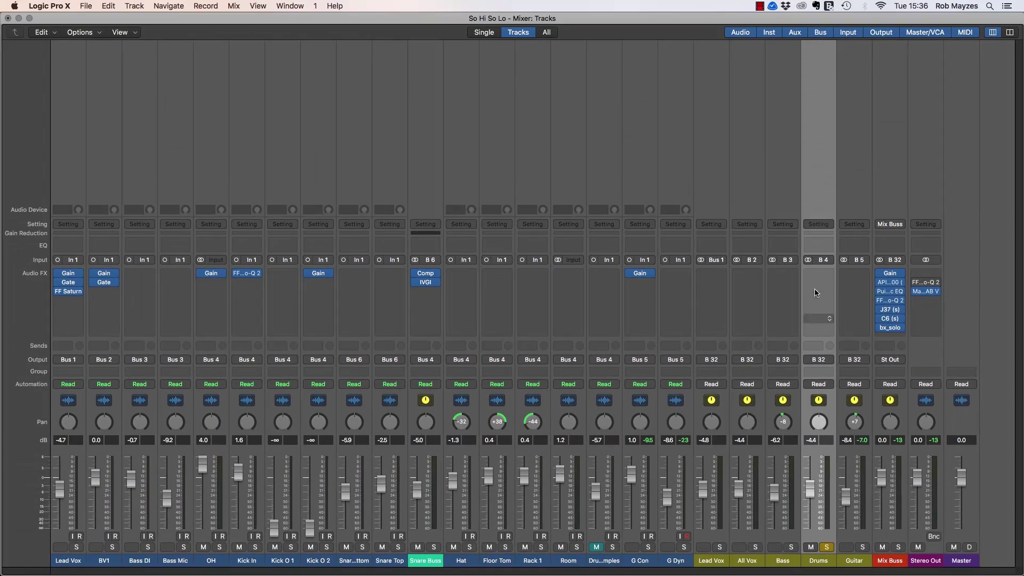
pyautogui.click(819, 245)
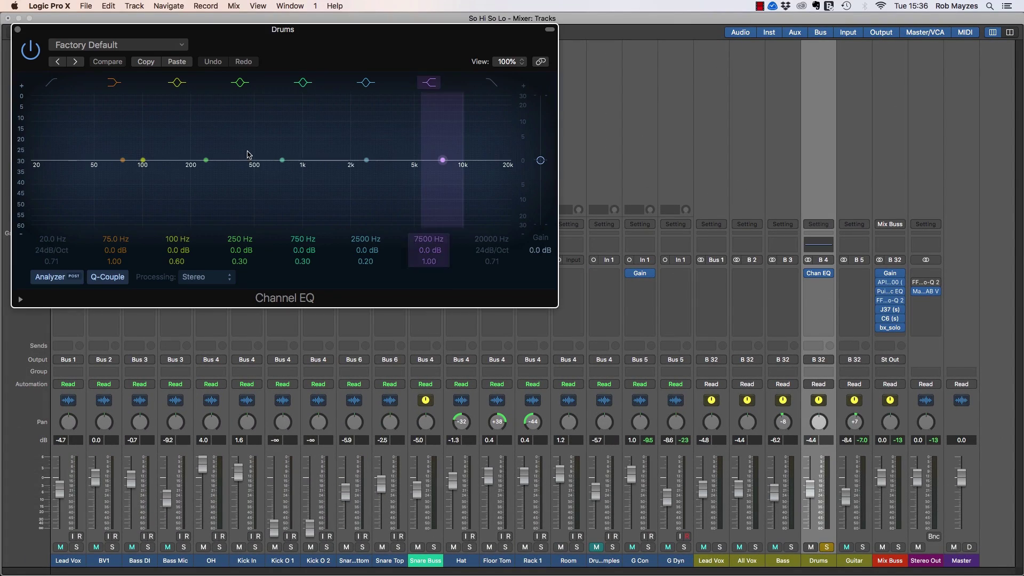
pyautogui.moveTo(206, 160); pyautogui.dragTo(253, 168)
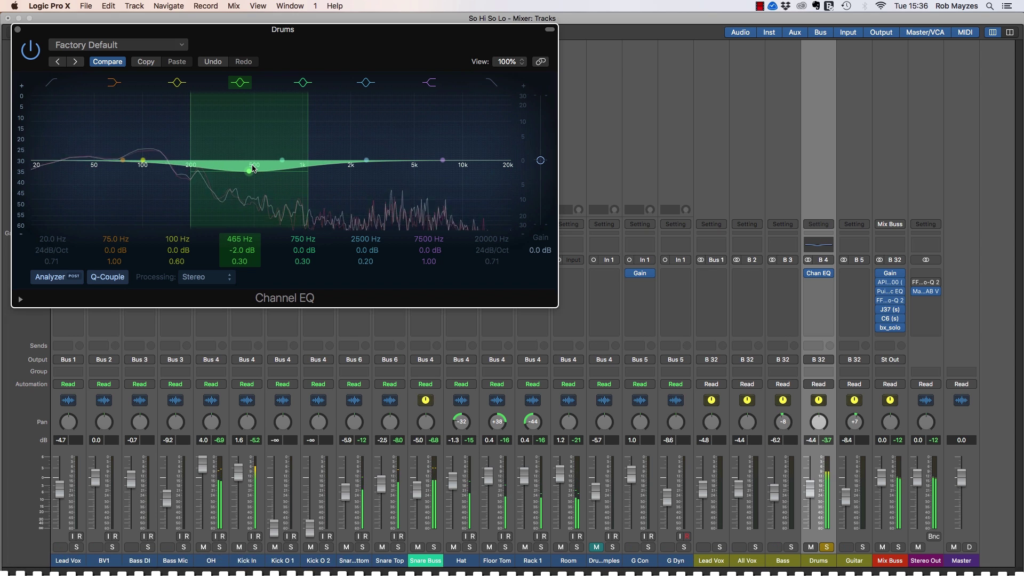
pyautogui.click(18, 29)
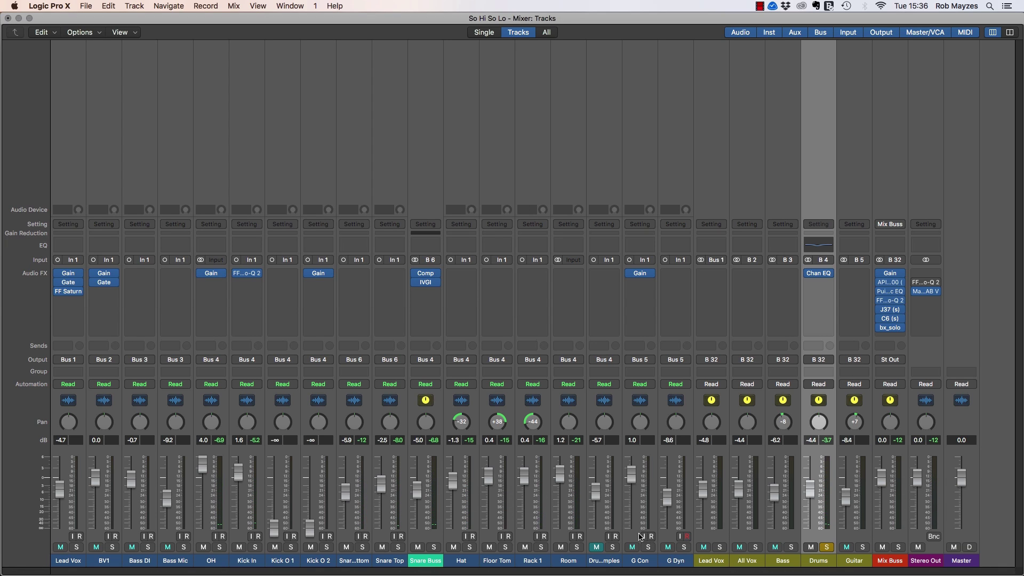
# Step: Add a Channel EQ to the Guitar bus, auditioned in solo, with the high shelf set to -2.0 dB at 6000 Hz
pyautogui.click(657, 532)
pyautogui.click(668, 536)
pyautogui.click(859, 544)
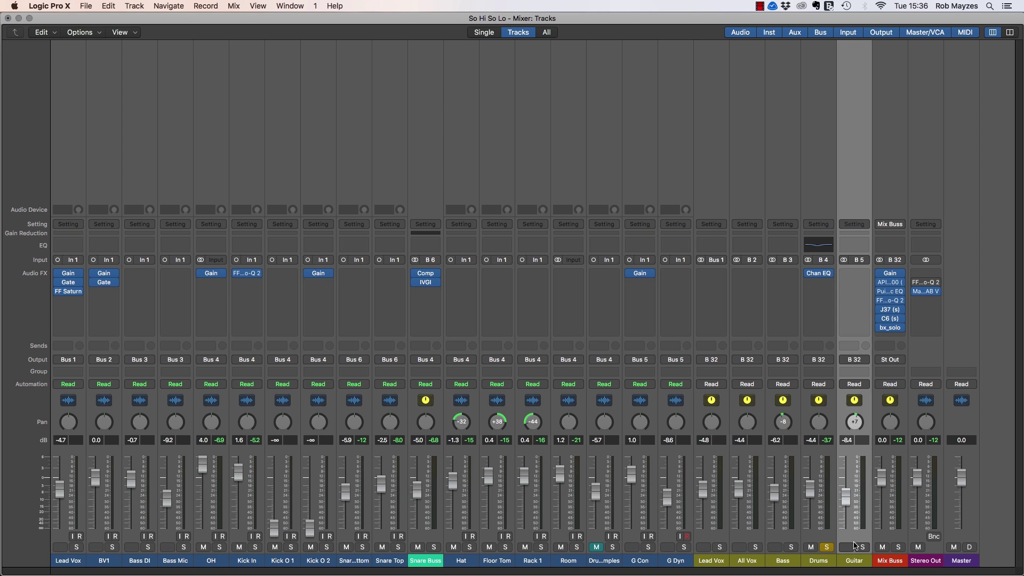
pyautogui.click(861, 547)
pyautogui.doubleClick(854, 245)
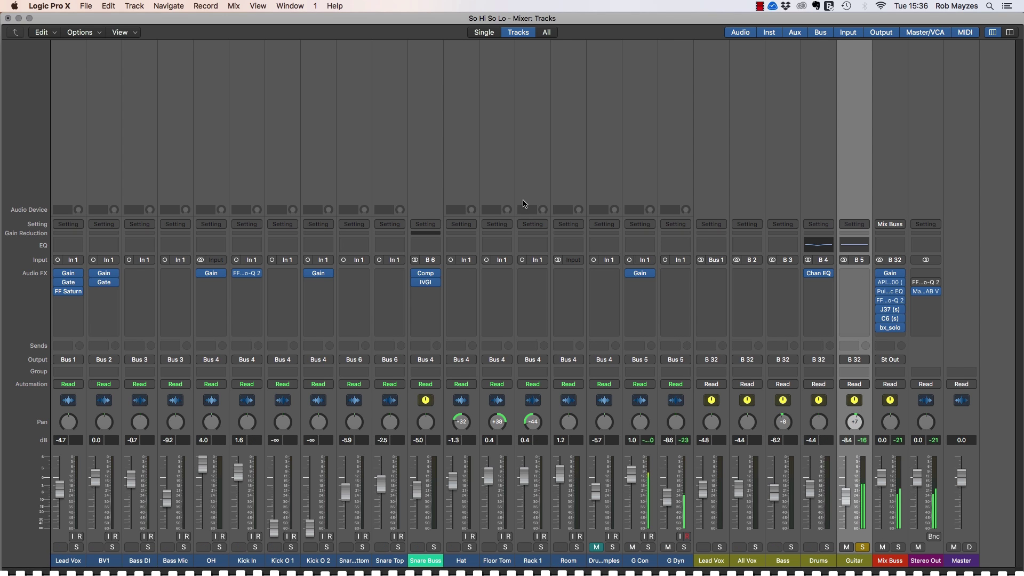
pyautogui.moveTo(442, 170); pyautogui.dragTo(406, 170)
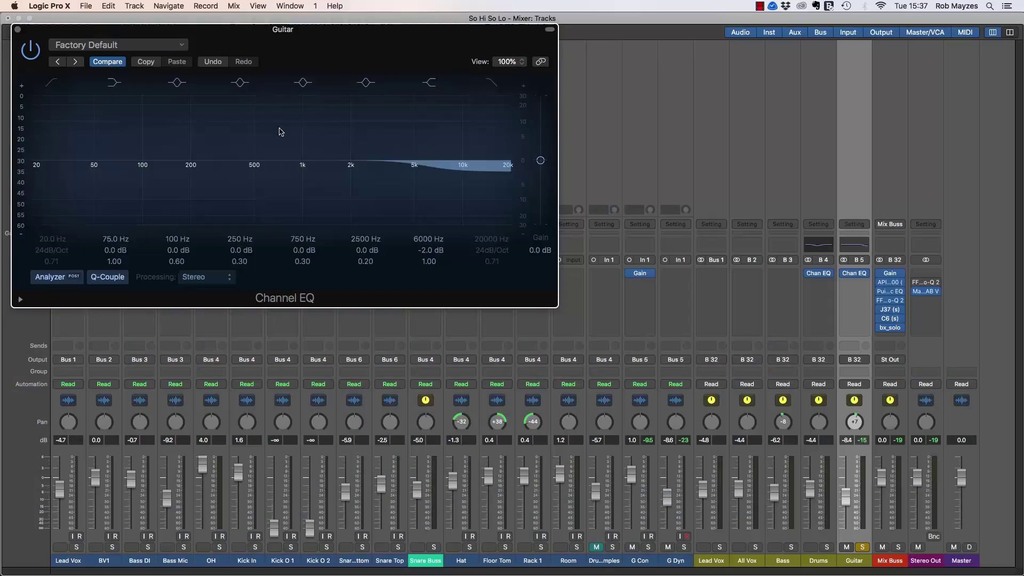
pyautogui.click(18, 29)
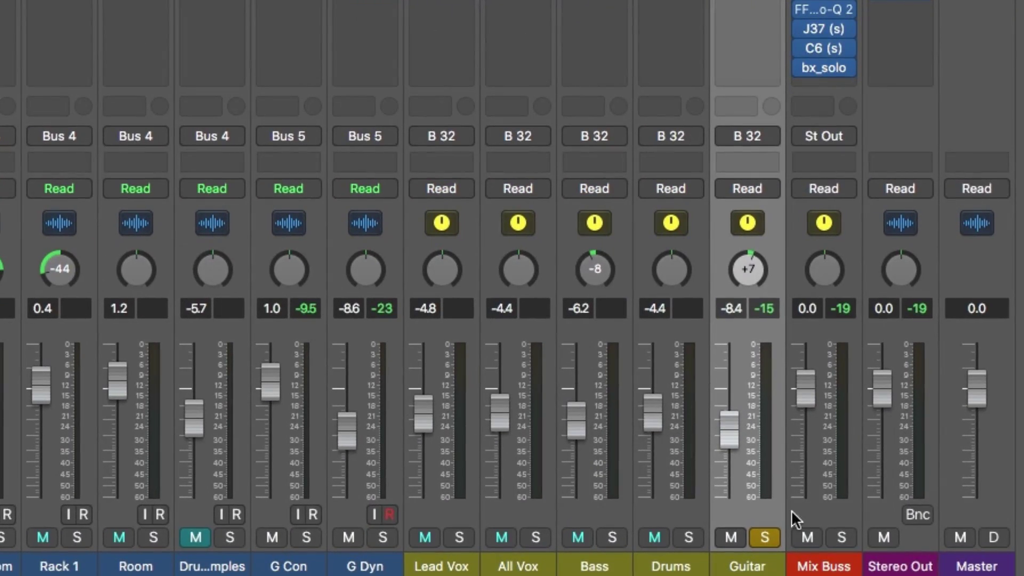
pyautogui.click(765, 537)
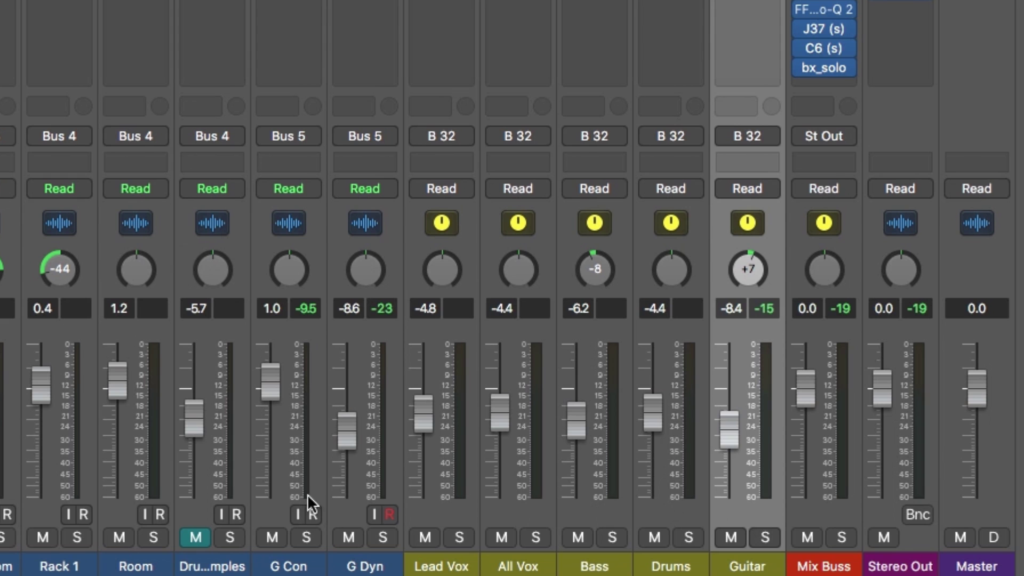
# Step: Examine how the guitar, snare and kick channels are routed through the Guitar, Drums and Snare Buss group channels
pyautogui.click(268, 520)
pyautogui.click(349, 512)
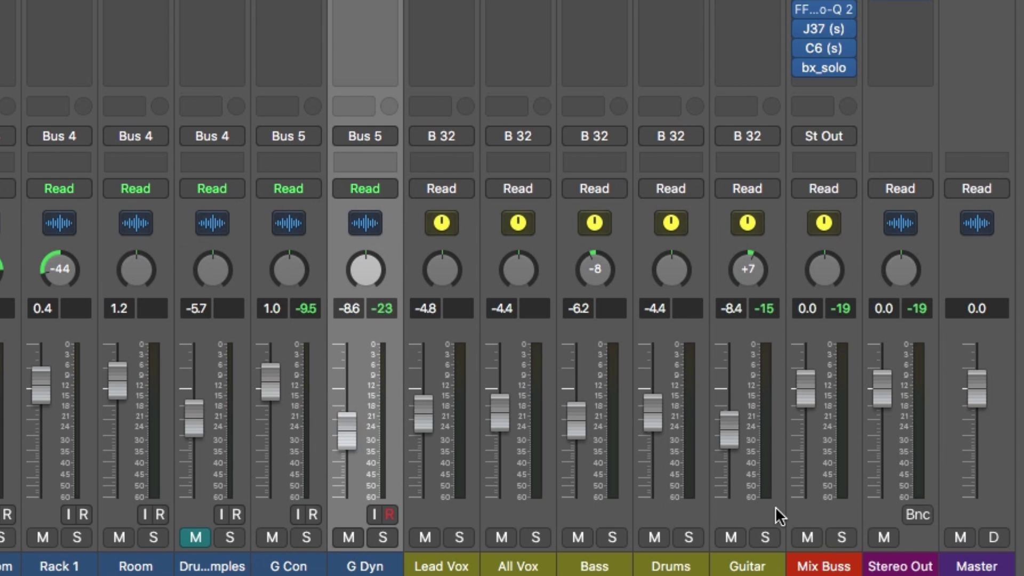
pyautogui.click(753, 383)
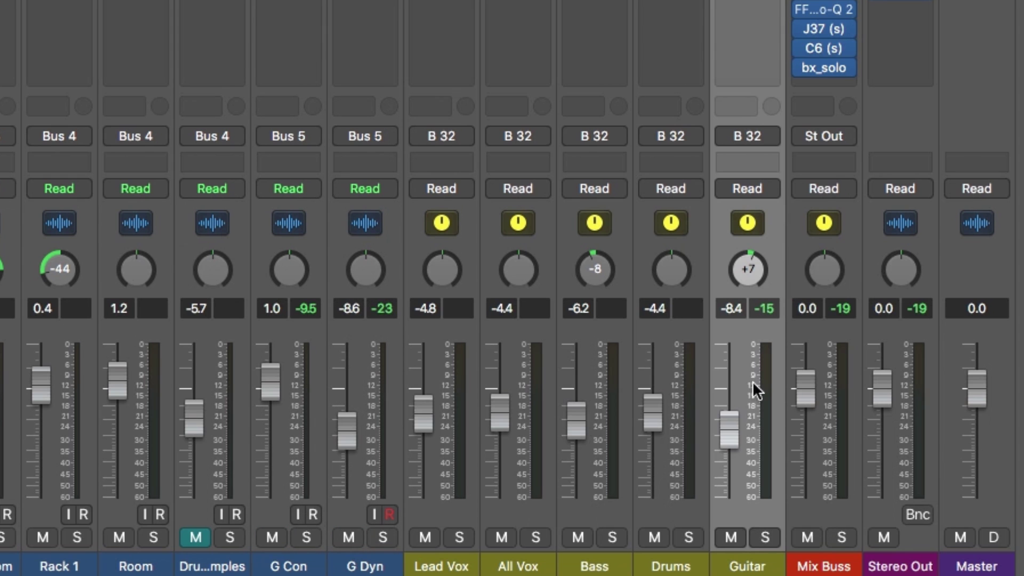
pyautogui.click(673, 509)
pyautogui.scroll(6, 678, 236)
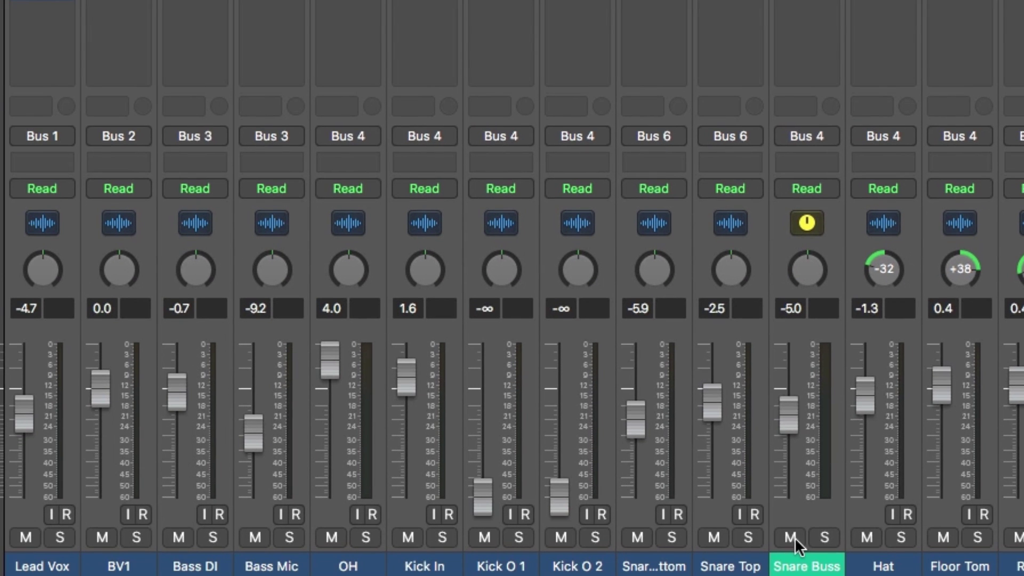
pyautogui.click(803, 512)
pyautogui.click(704, 520)
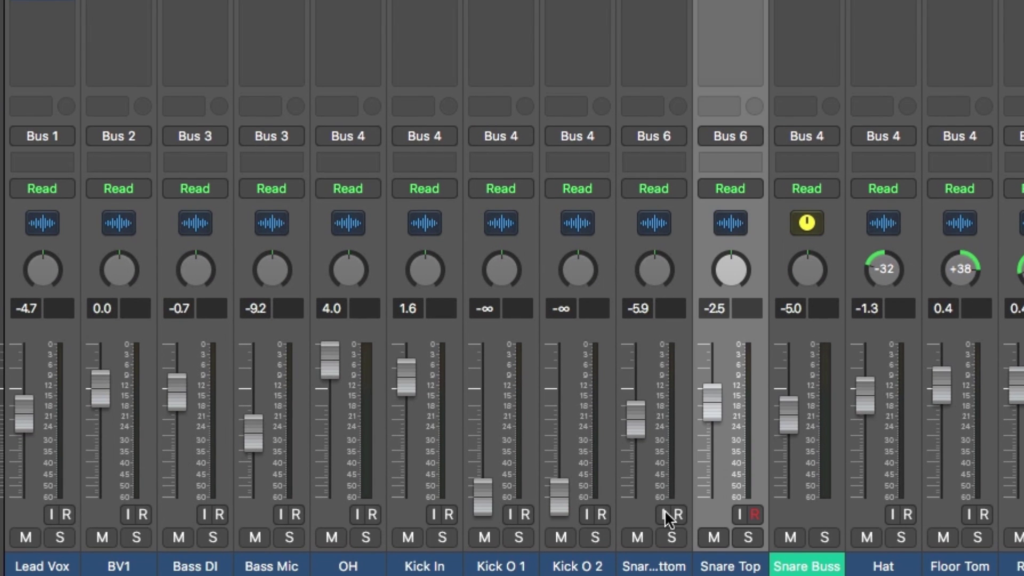
pyautogui.click(655, 517)
pyautogui.click(789, 508)
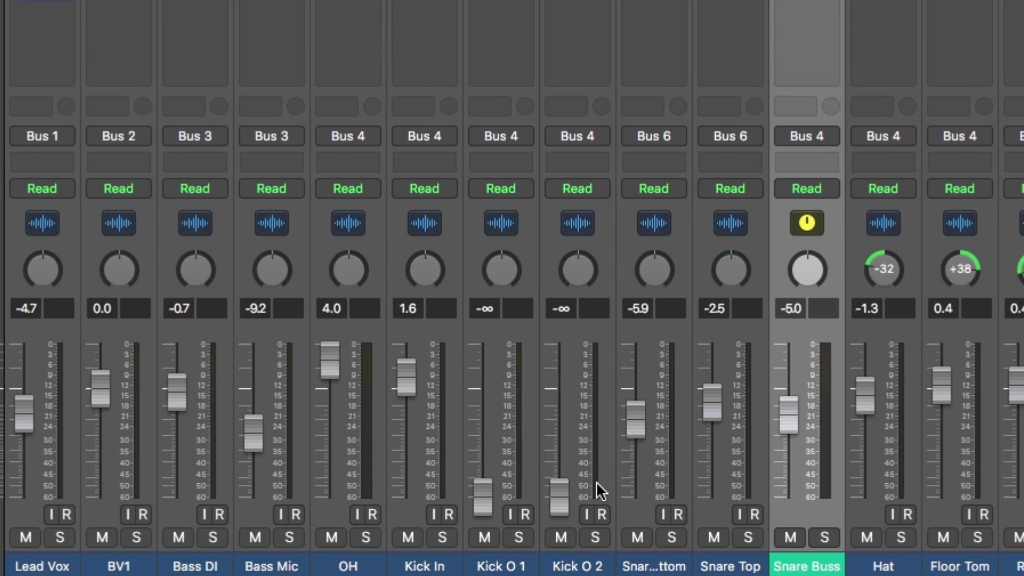
pyautogui.click(446, 445)
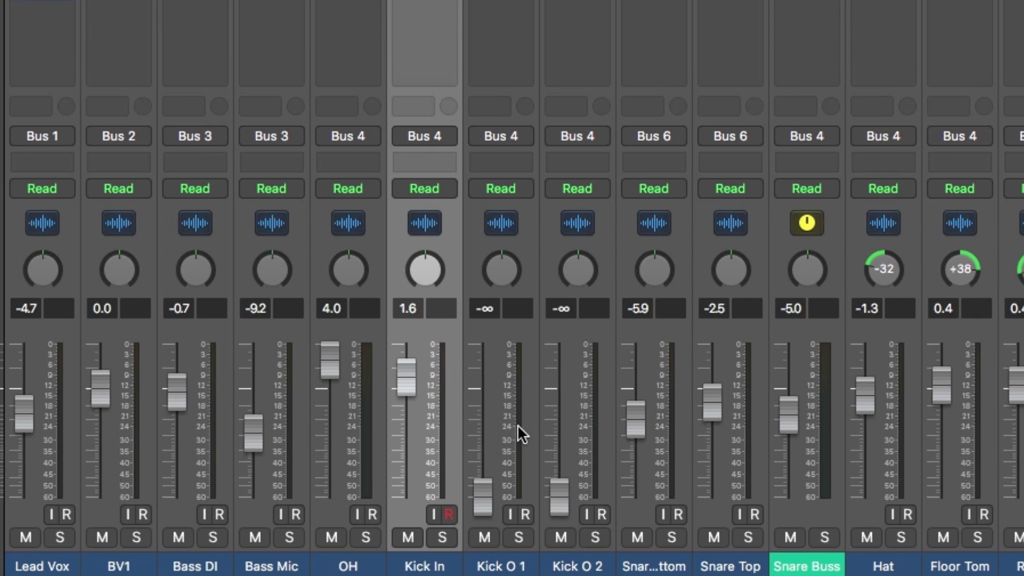
pyautogui.click(566, 409)
# Step: Inspect the FF Pro-Q 2 curve on the Kick In channel, leaving its settings as they are
pyautogui.scroll(10, 491, 418)
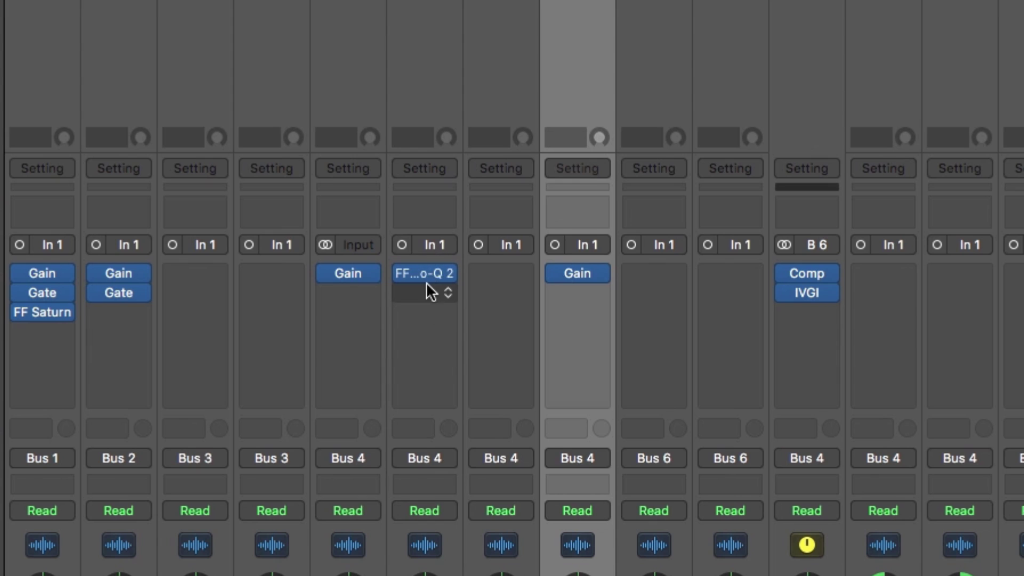
pyautogui.click(427, 283)
pyautogui.click(425, 286)
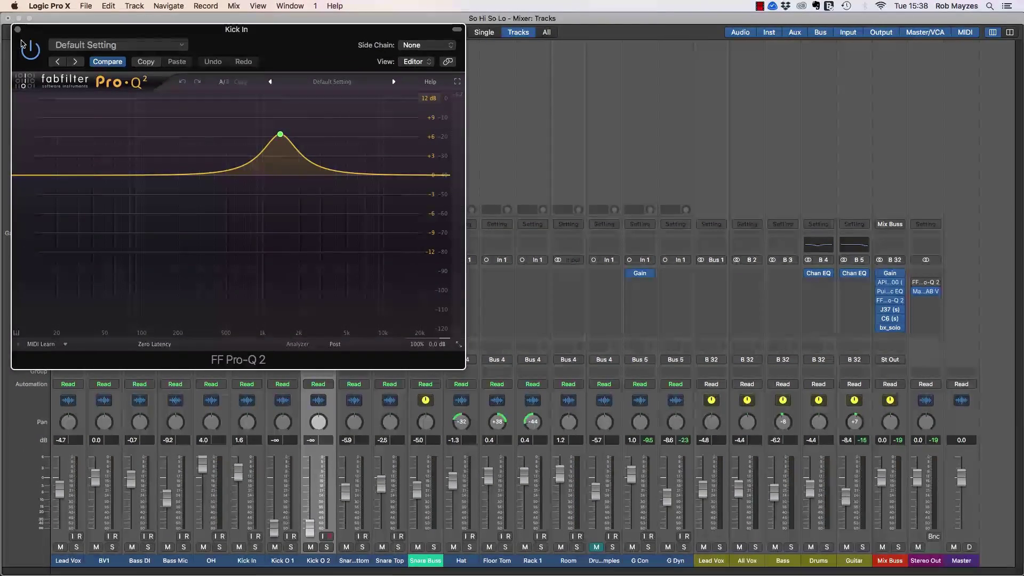
pyautogui.press('super+w')
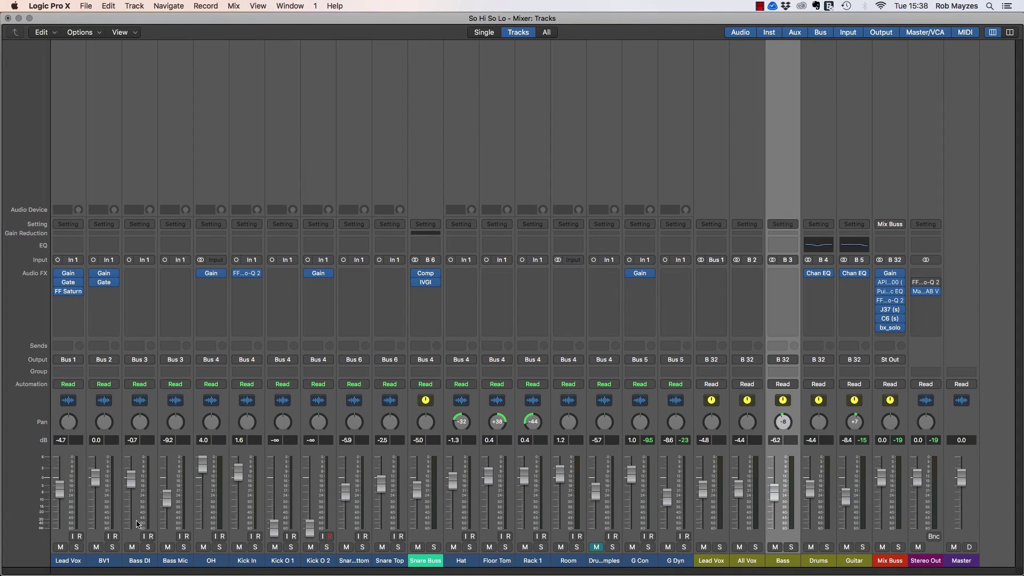
pyautogui.click(187, 487)
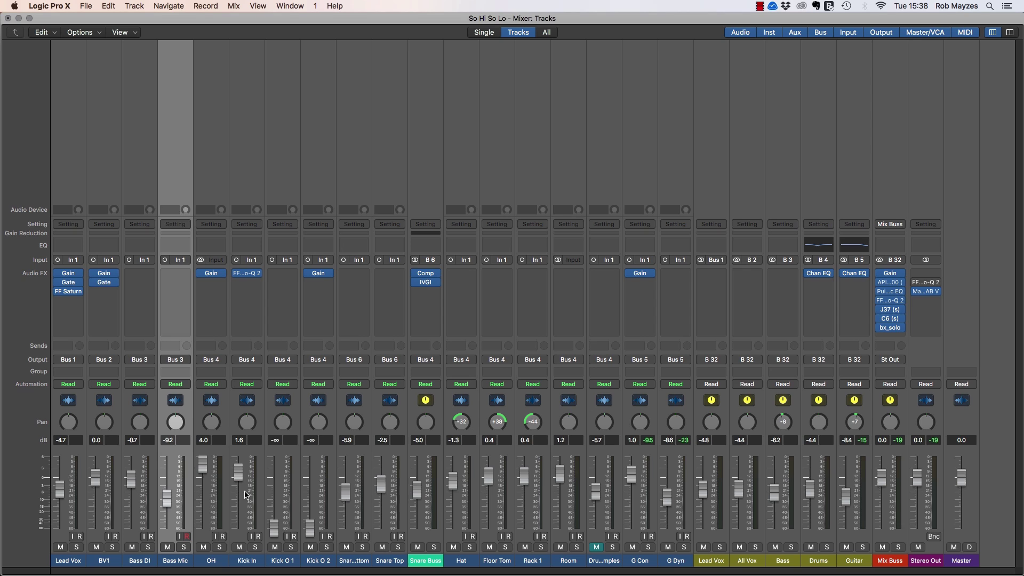
pyautogui.click(766, 525)
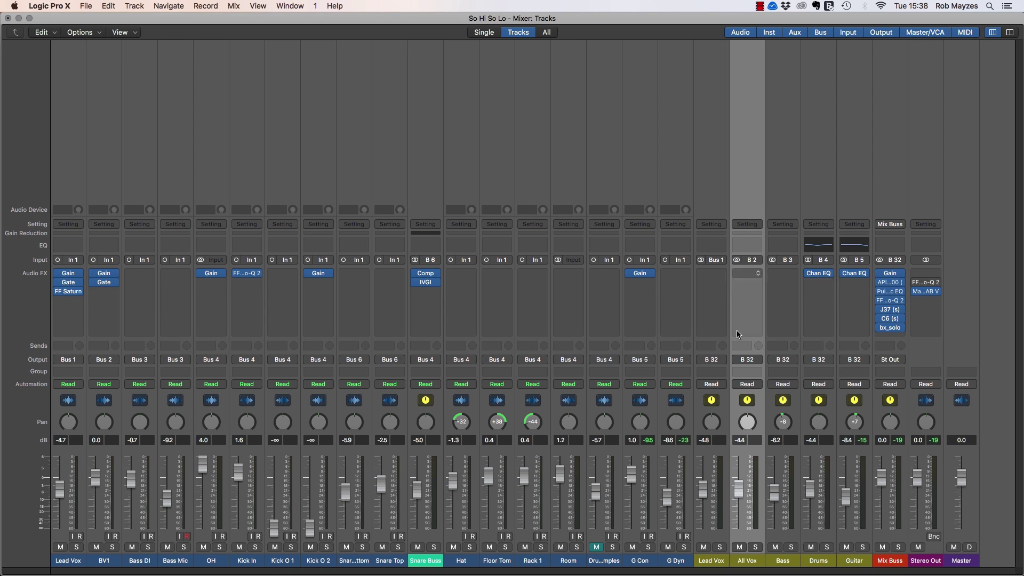
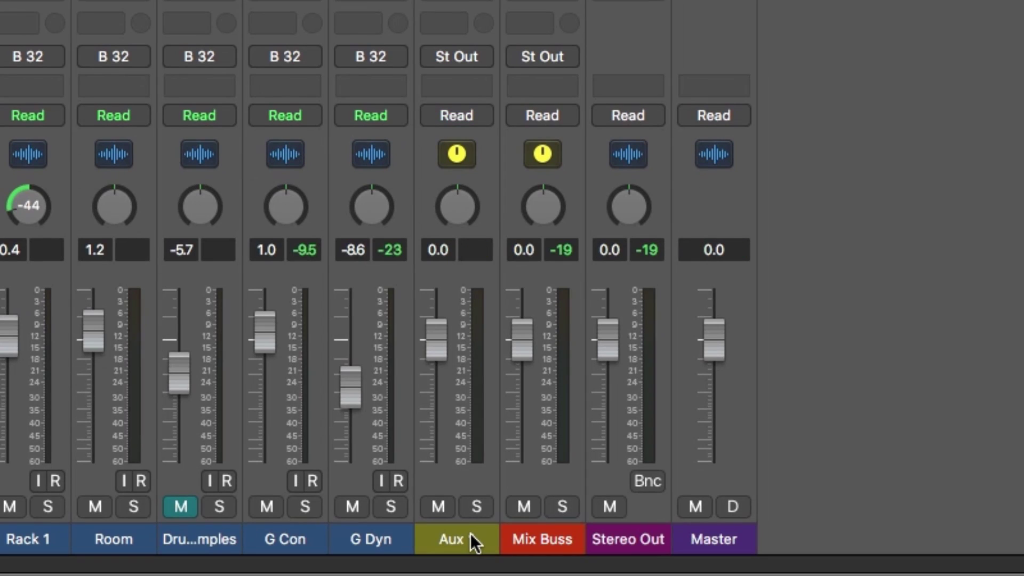
# Step: Rename the Aux channel fed by Bus 1 as Vocals
pyautogui.doubleClick(492, 540)
pyautogui.write('Vocals')
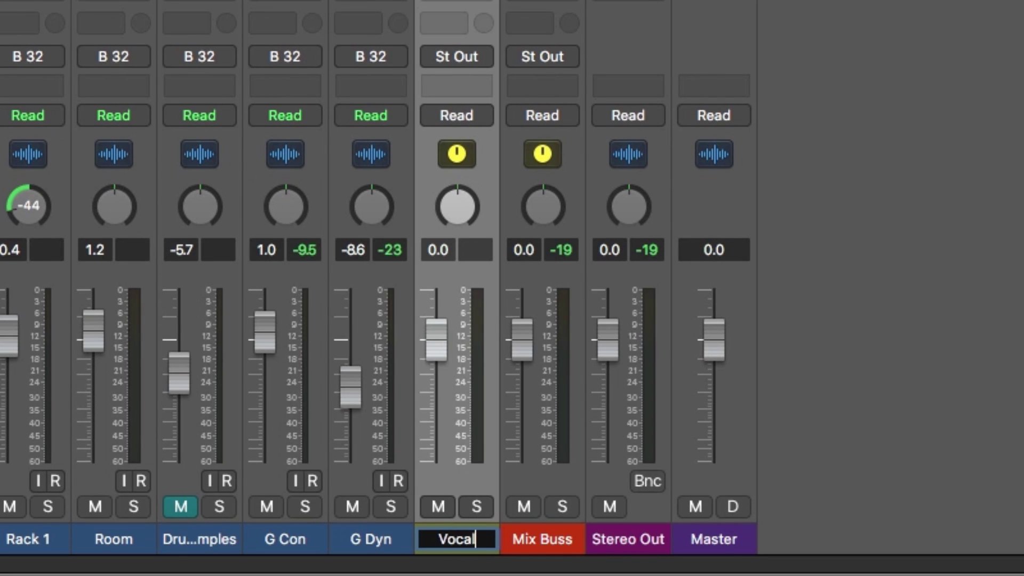
pyautogui.press('Return')
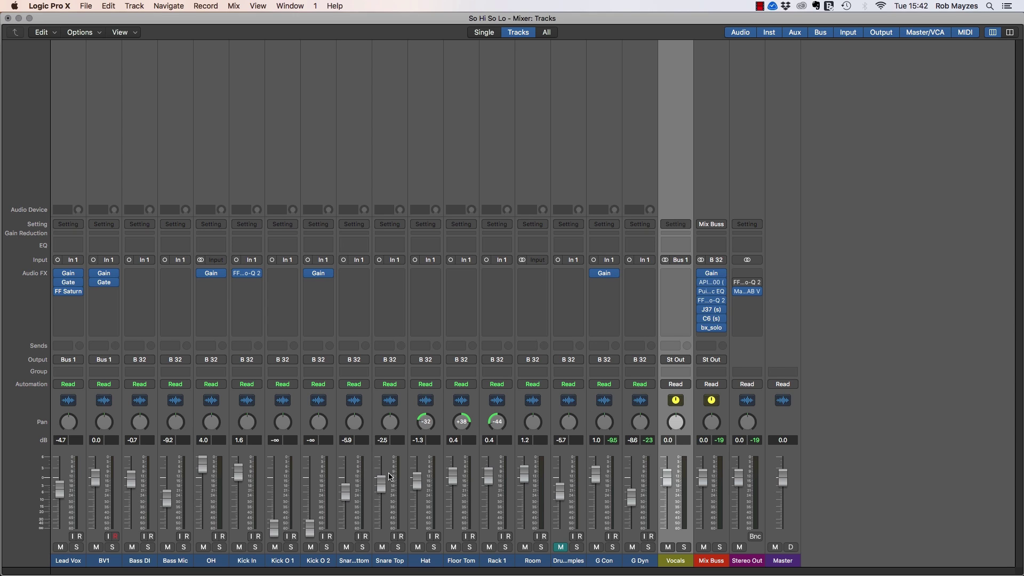
# Step: Route the drum channels from OH through the drum samples to Bus 2, feeding a new aux named Drums
pyautogui.press('Down')
pyautogui.press('Down')
pyautogui.press('Down')
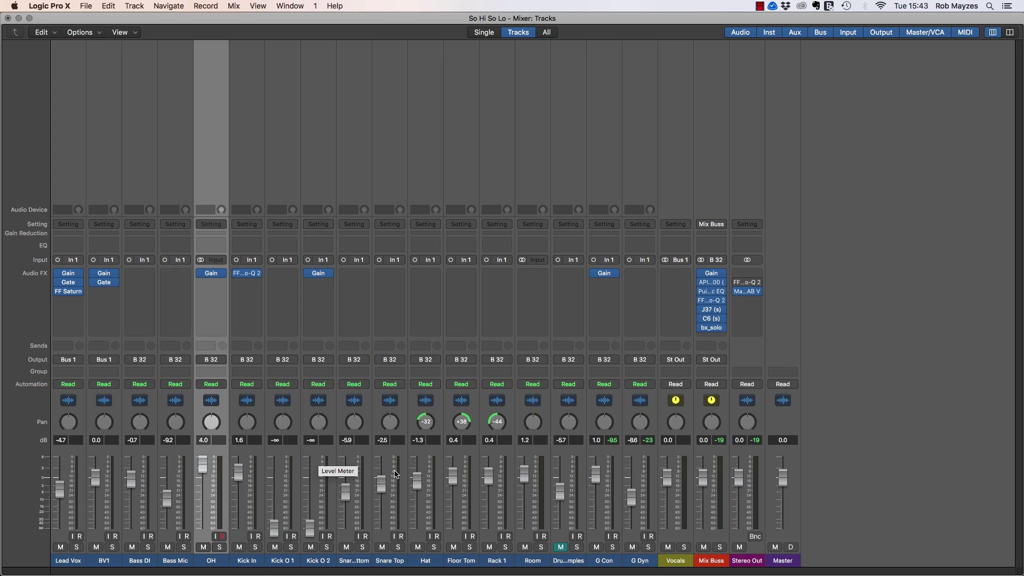
pyautogui.click(573, 360)
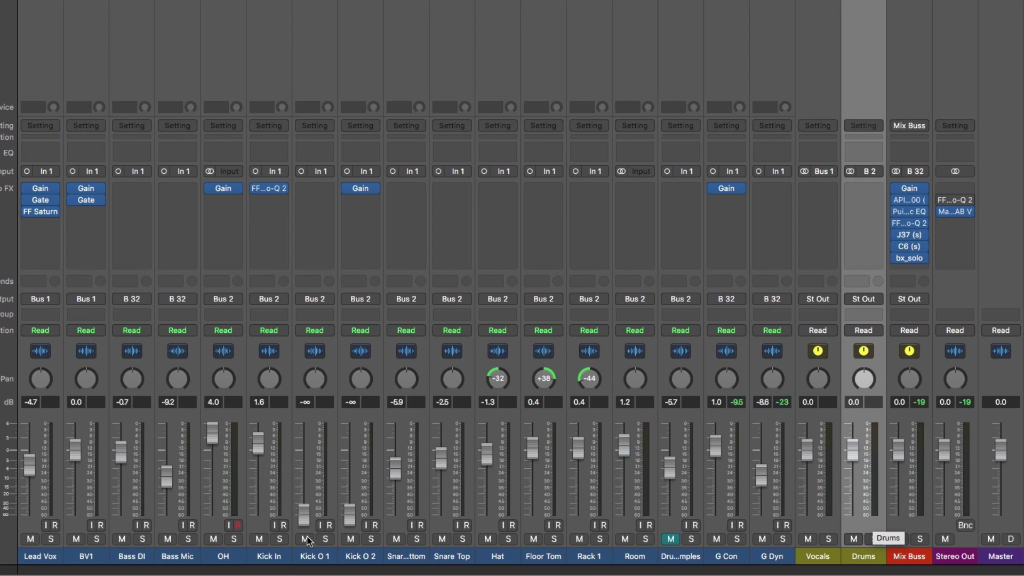
pyautogui.click(192, 525)
pyautogui.click(142, 525)
pyautogui.click(159, 521)
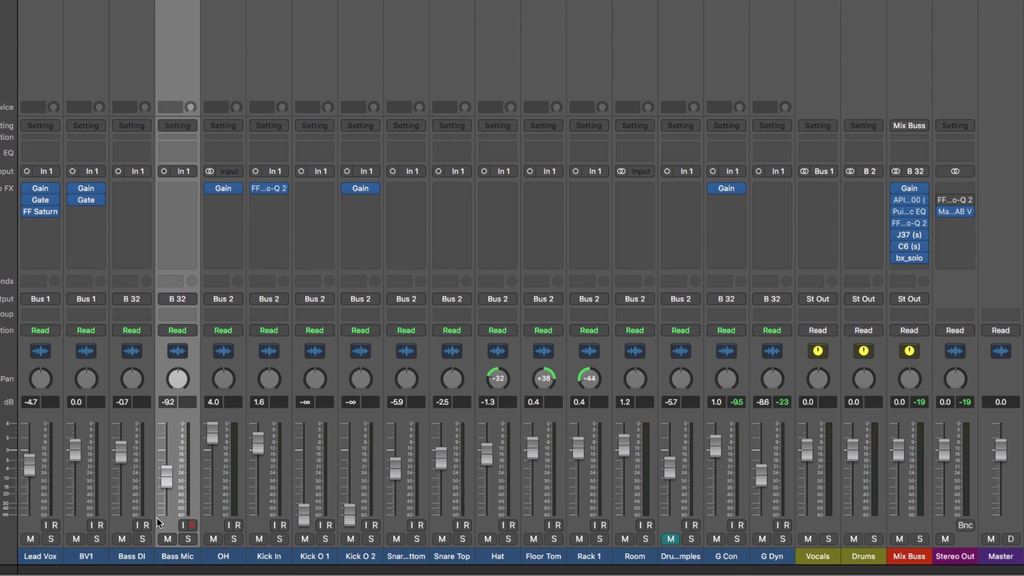
pyautogui.click(720, 517)
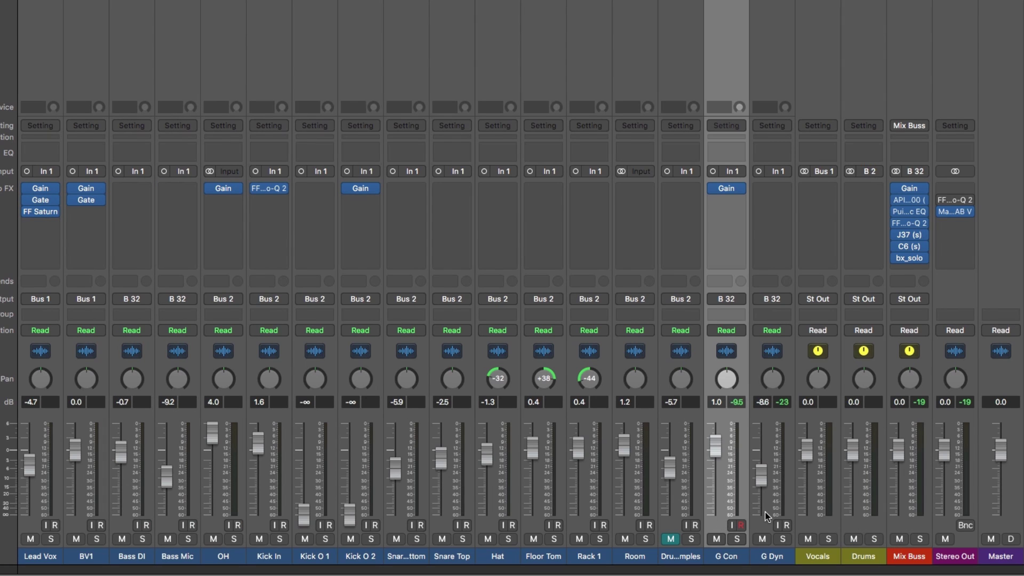
pyautogui.click(766, 517)
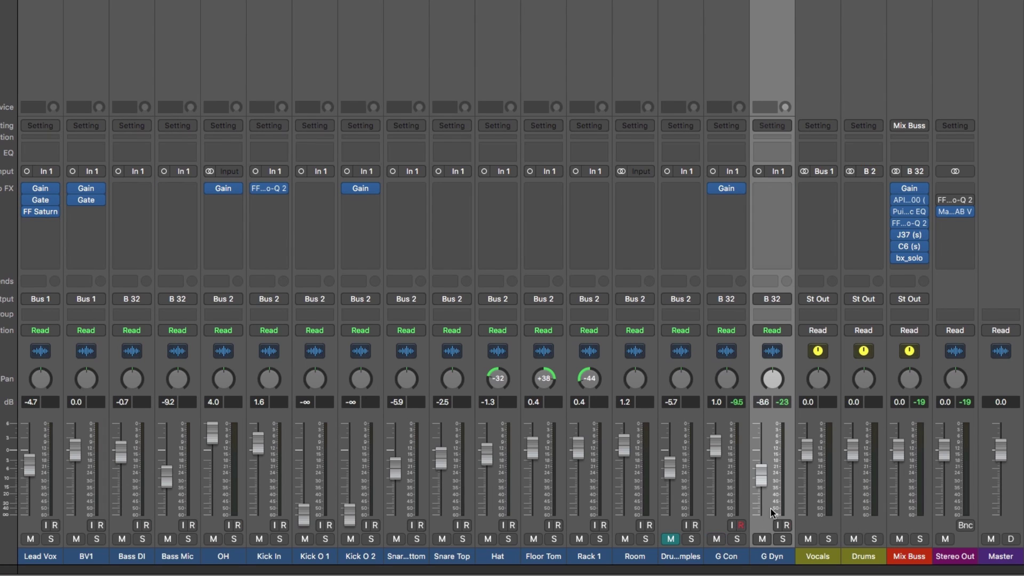
# Step: Select the G Con and G Dyn channels together and view their output routing options without changing them
pyautogui.click(737, 427)
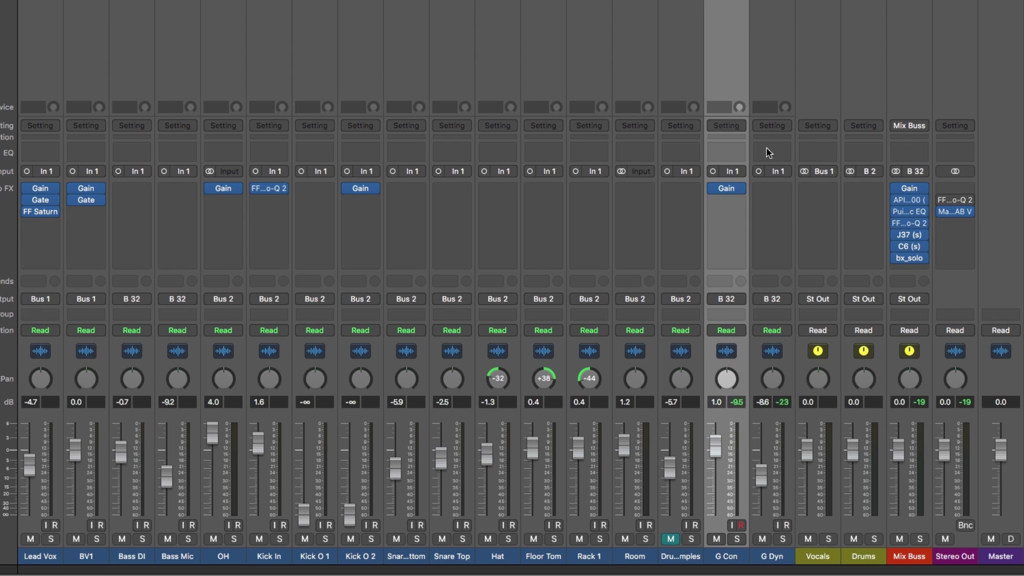
pyautogui.click(779, 418)
pyautogui.click(771, 299)
pyautogui.moveTo(794, 339)
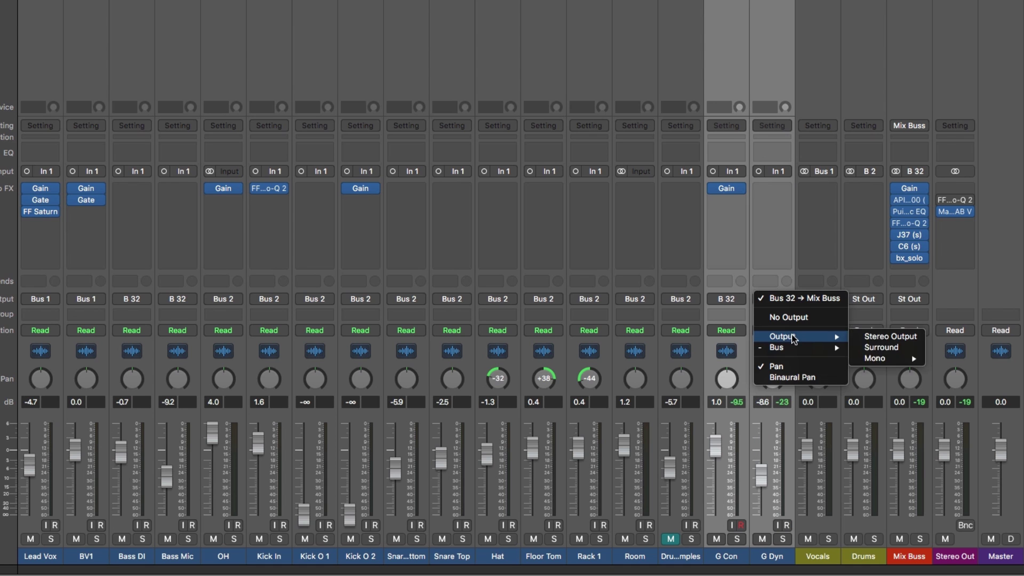
pyautogui.press('Escape')
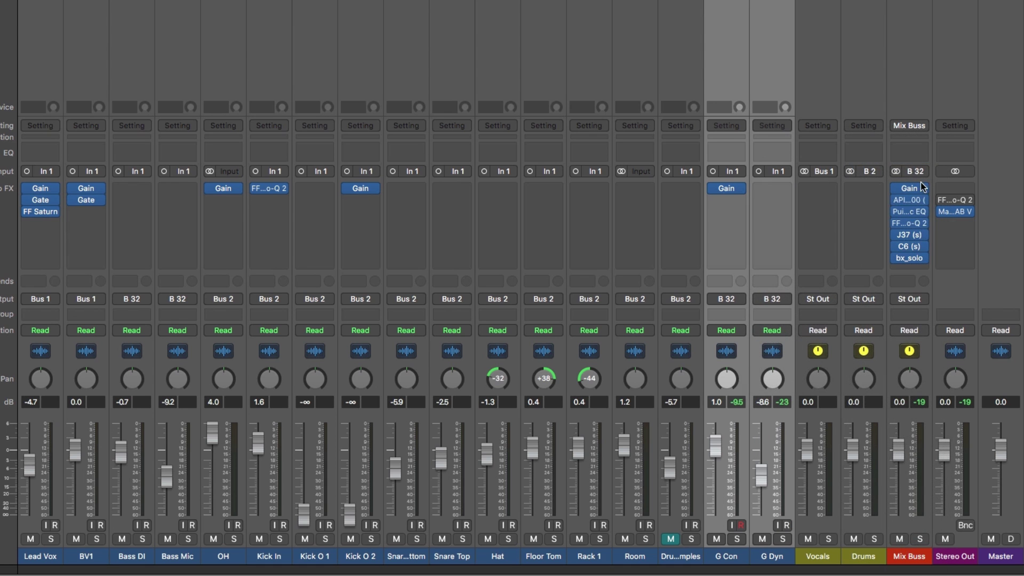
# Step: Route the Bass DI and Bass Mic channels together to Bus 4, feeding a new aux named Bass
pyautogui.click(132, 557)
pyautogui.keyDown('shift'); pyautogui.click(177, 557); pyautogui.keyUp('shift')
pyautogui.click(131, 299)
pyautogui.moveTo(136, 347)
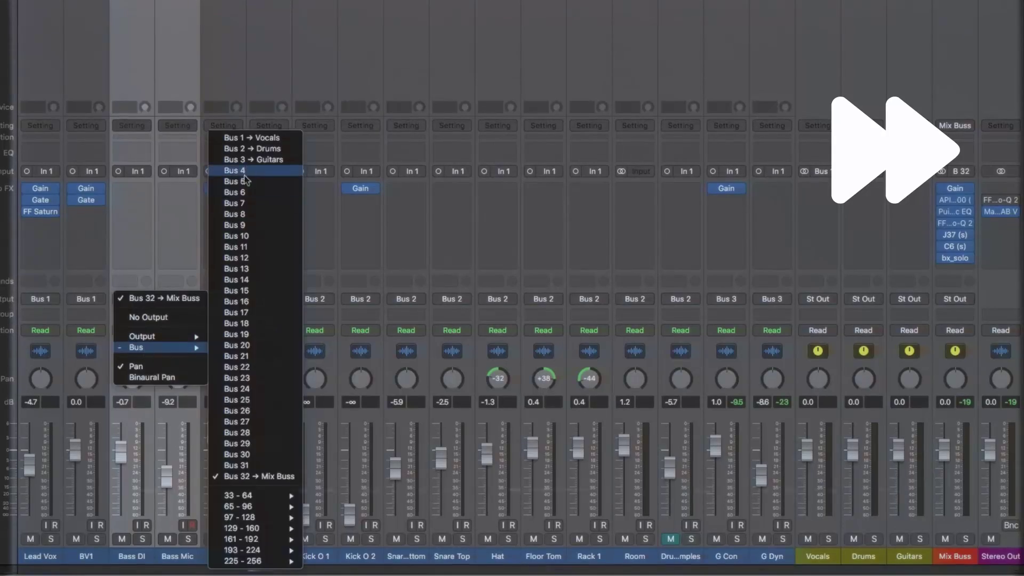
pyautogui.click(244, 172)
# Step: Route the Snare Bottom and Snare Top channels together to Bus 5, feeding a new aux named Snare
pyautogui.click(406, 556)
pyautogui.keyDown('shift'); pyautogui.click(452, 556); pyautogui.keyUp('shift')
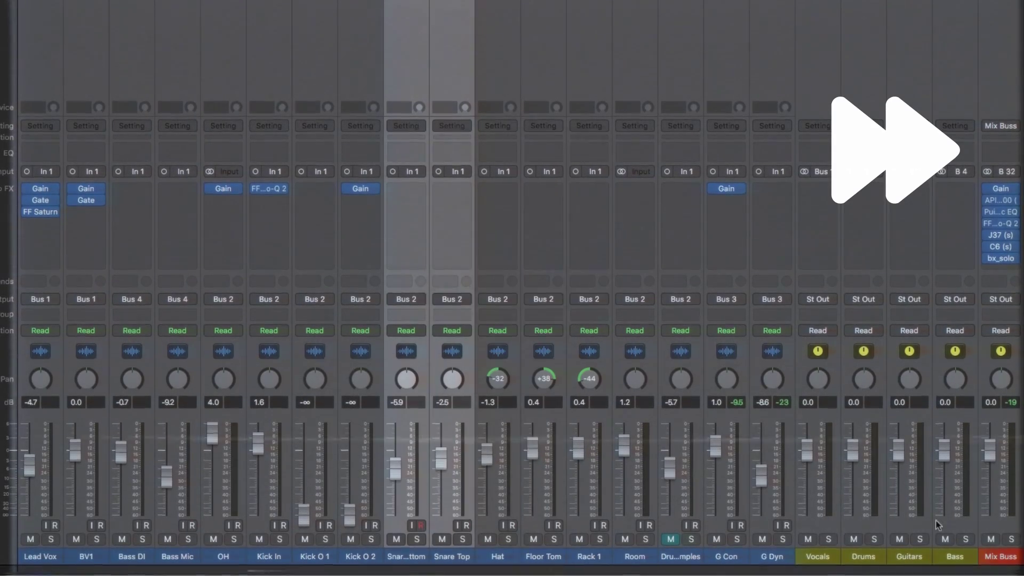
pyautogui.click(406, 299)
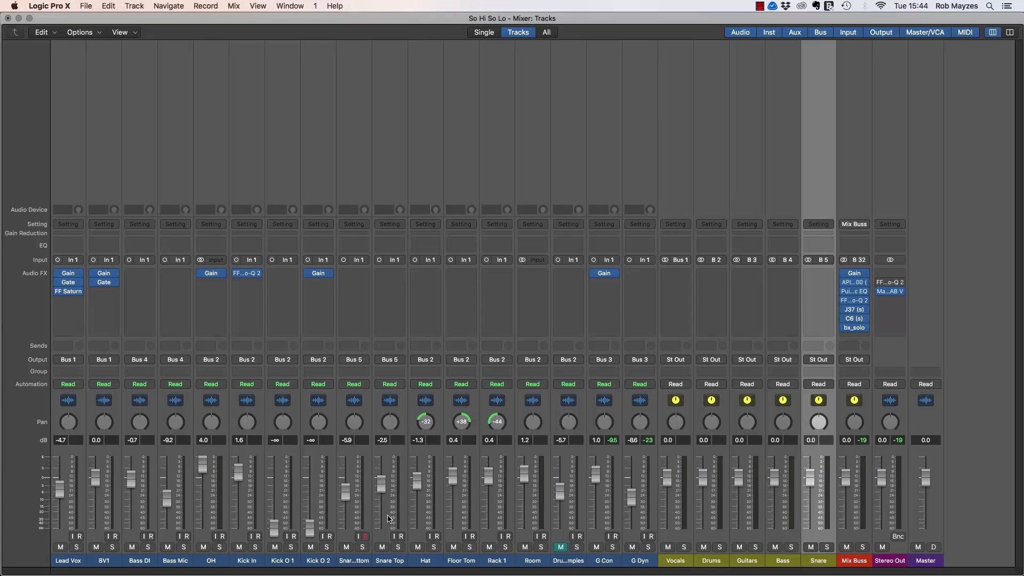
pyautogui.click(389, 519)
pyautogui.click(367, 526)
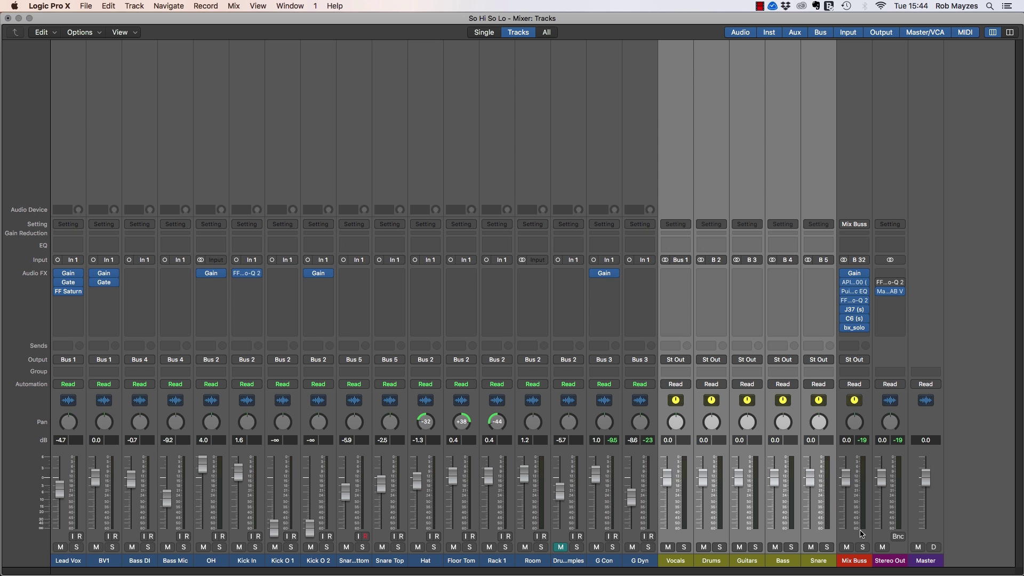
# Step: Route the group buses from Vocals through Snare to Bus 32, the Mix Buss
pyautogui.click(857, 538)
pyautogui.click(687, 539)
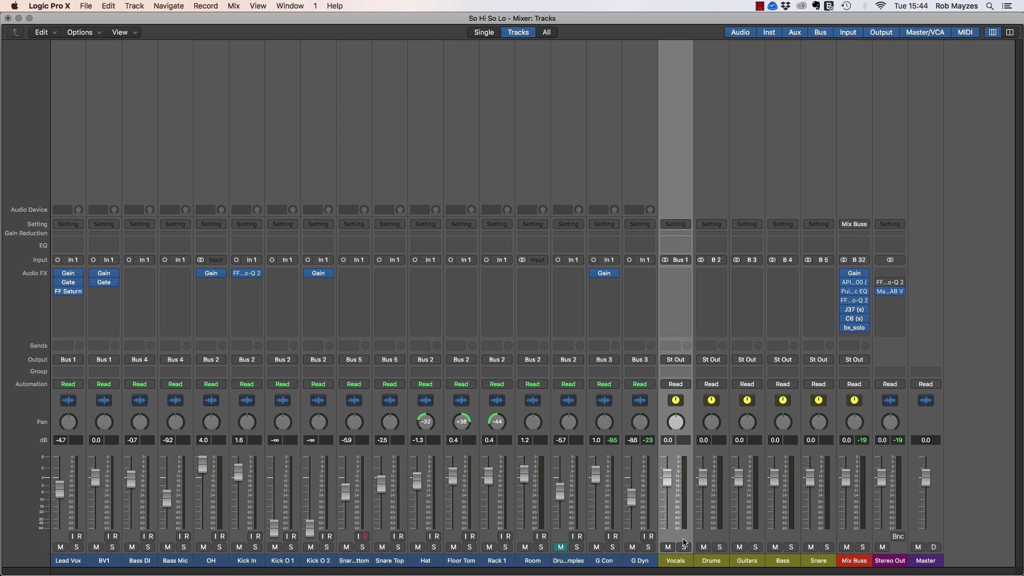
pyautogui.keyDown('shift'); pyautogui.click(824, 540); pyautogui.keyUp('shift')
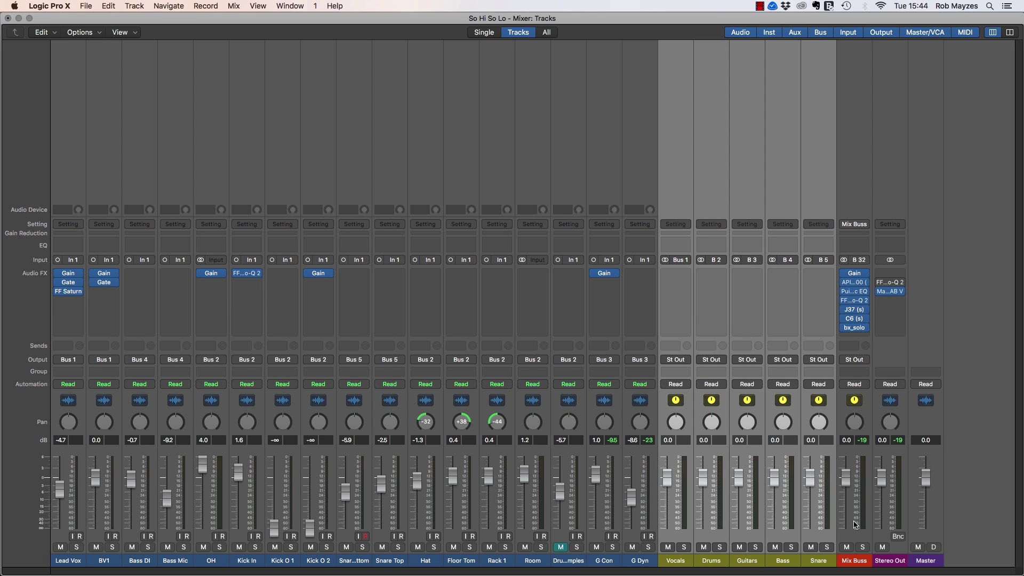
pyautogui.click(676, 359)
pyautogui.moveTo(687, 400)
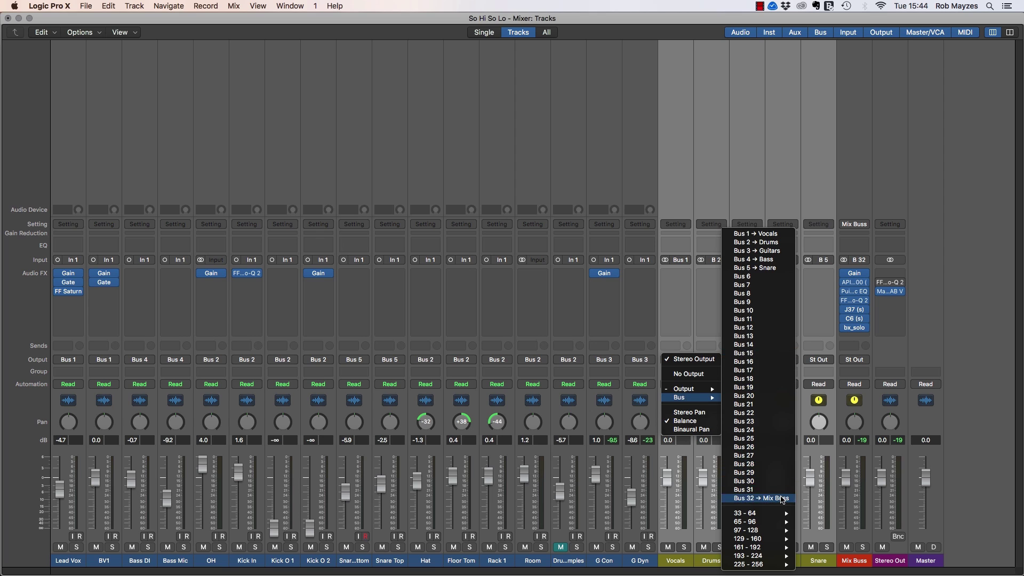
pyautogui.click(759, 498)
# Step: Play the mix and briefly solo the Drums and Snare group buses to check the routing
pyautogui.press('space')
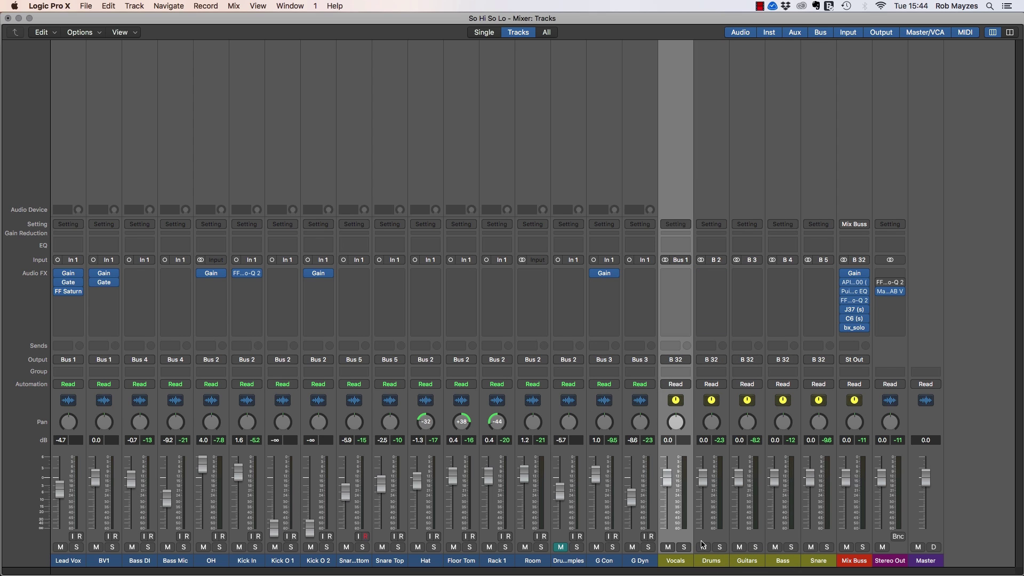
pyautogui.click(721, 548)
pyautogui.click(720, 548)
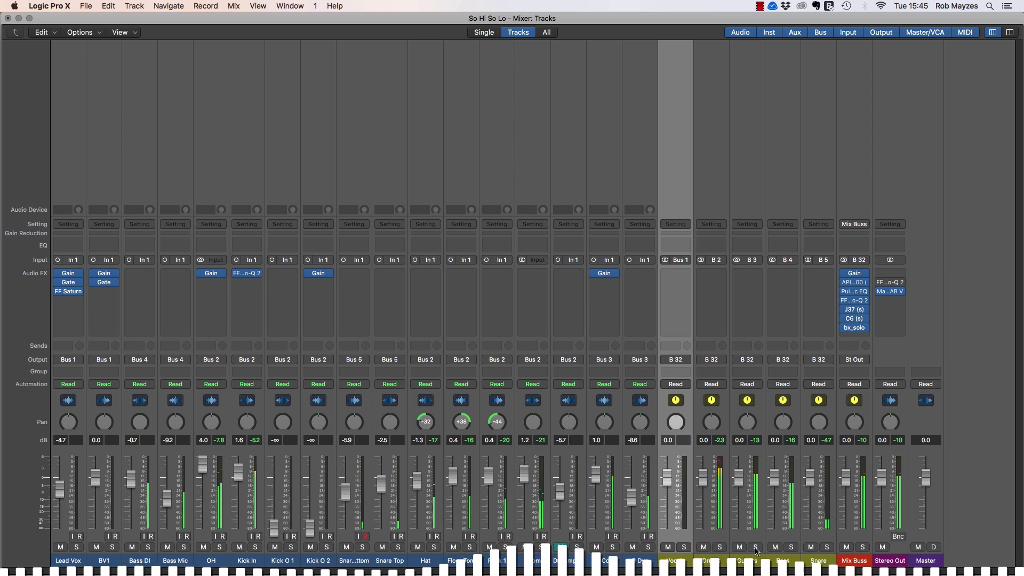
pyautogui.click(827, 548)
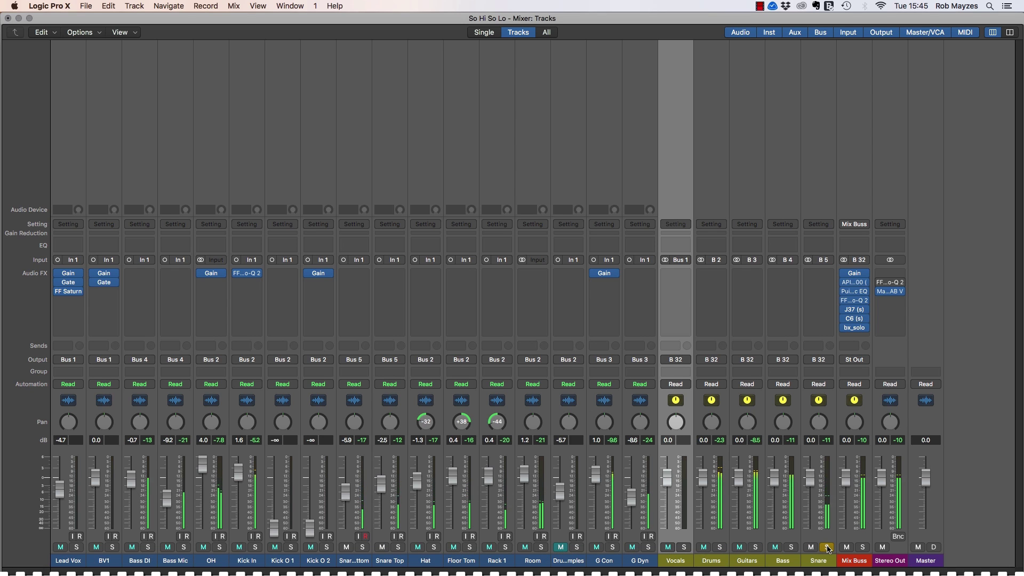
pyautogui.click(827, 547)
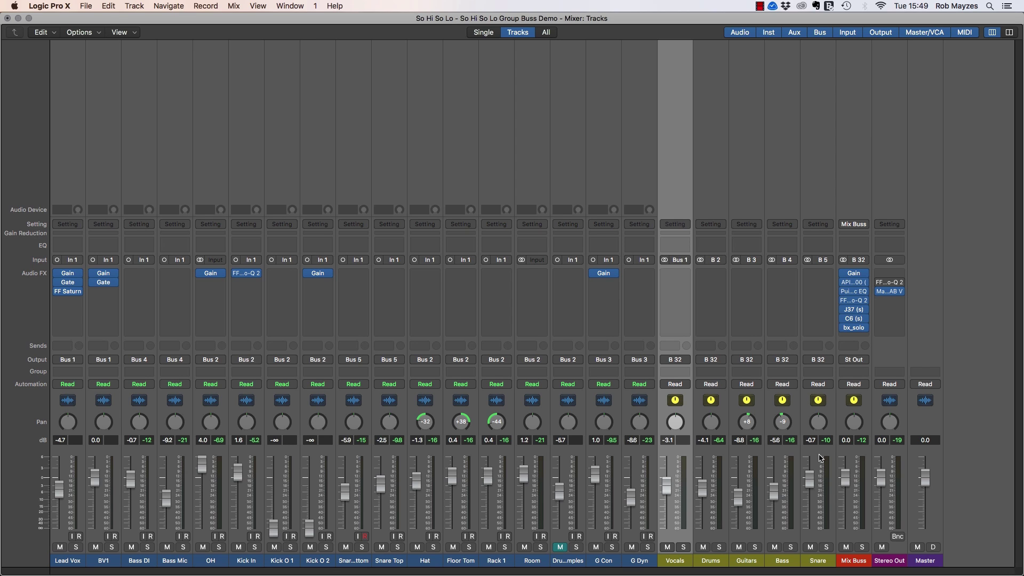
# Step: Open Magic AB V2 on the Stereo Out channel, switch it to mono and start playback
pyautogui.click(890, 292)
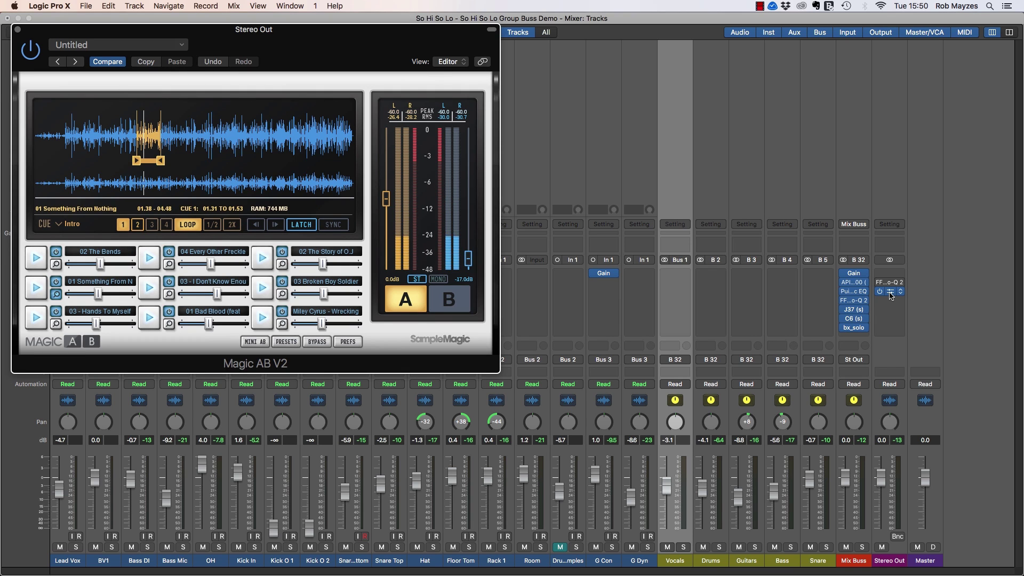
pyautogui.click(442, 280)
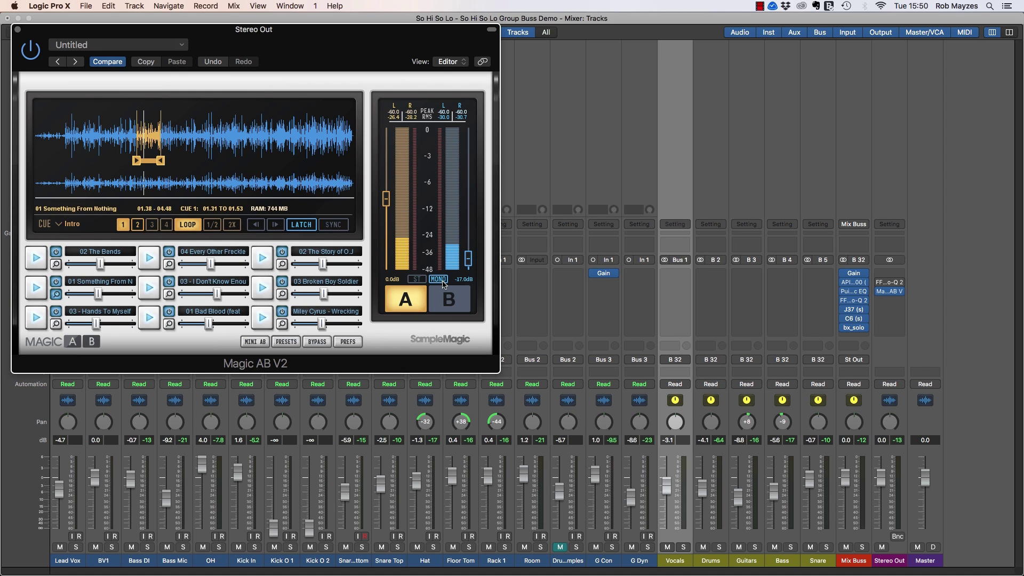
pyautogui.press('space')
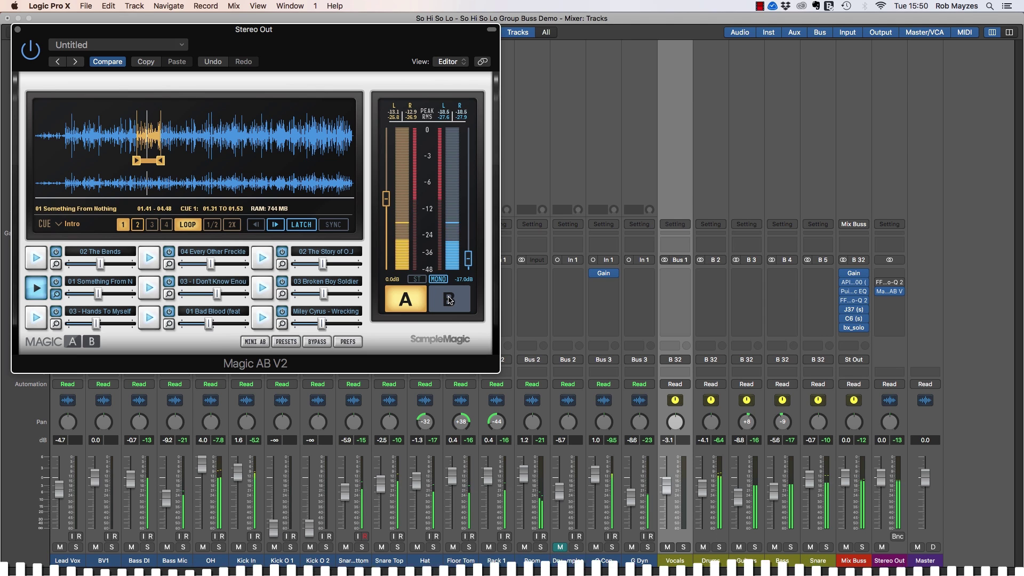
# Step: Compare the mix with the reference track Something From Nothing by alternating between the A and B sources
pyautogui.click(449, 300)
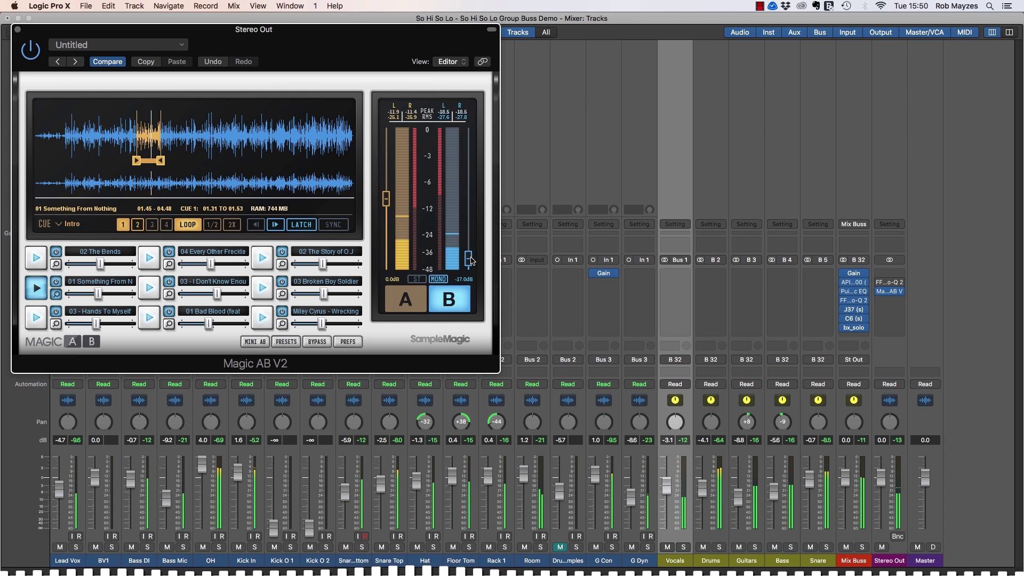
pyautogui.click(414, 302)
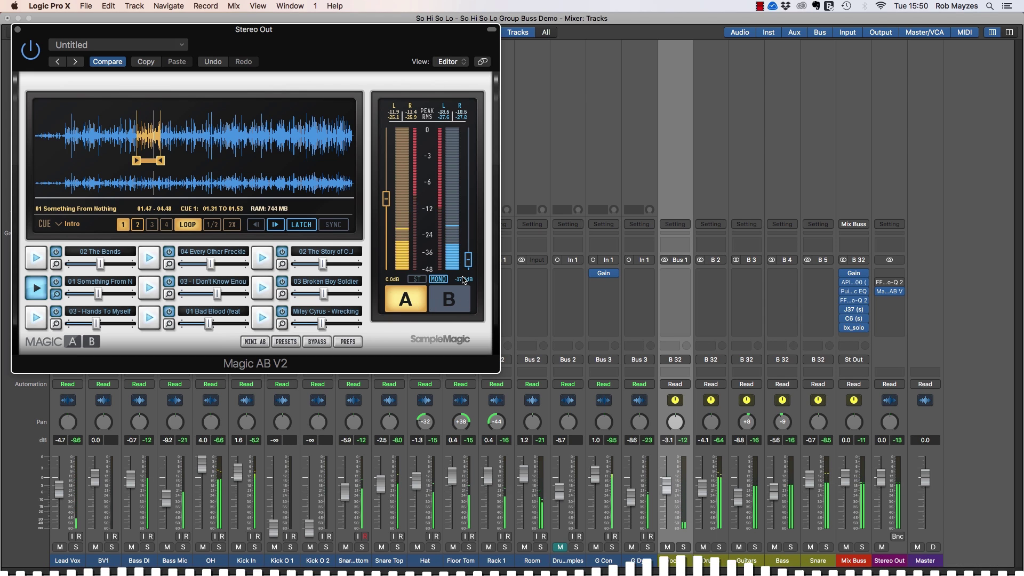
pyautogui.click(460, 300)
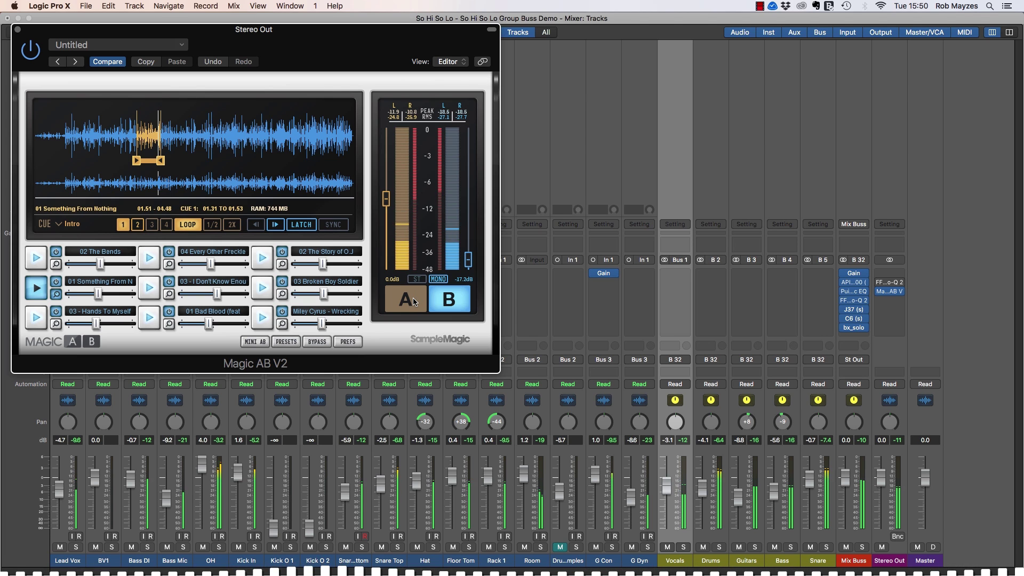
pyautogui.click(413, 297)
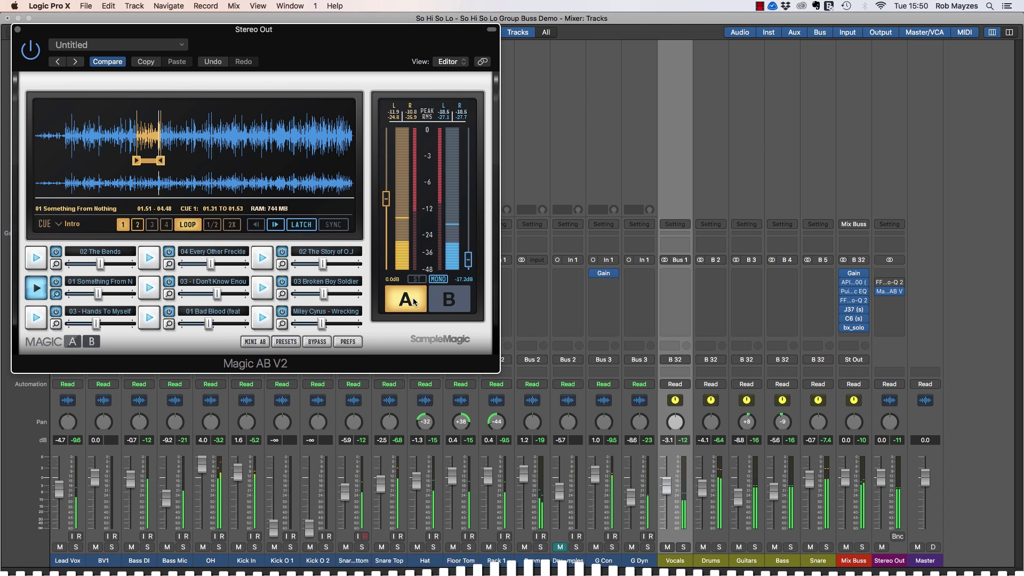
pyautogui.click(457, 300)
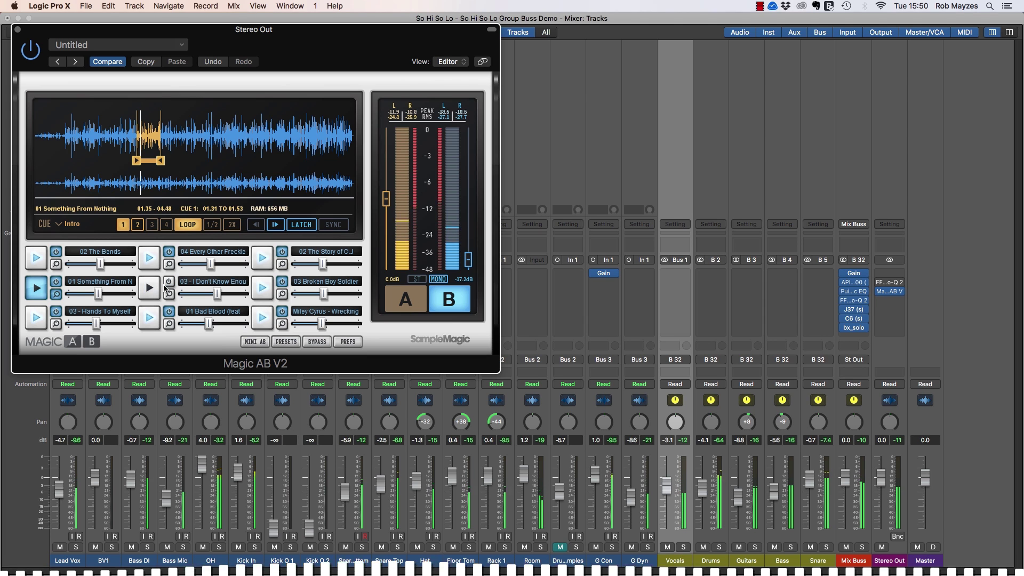
# Step: Load the Broken Boy Soldier reference and alternate between it and the mix
pyautogui.click(262, 288)
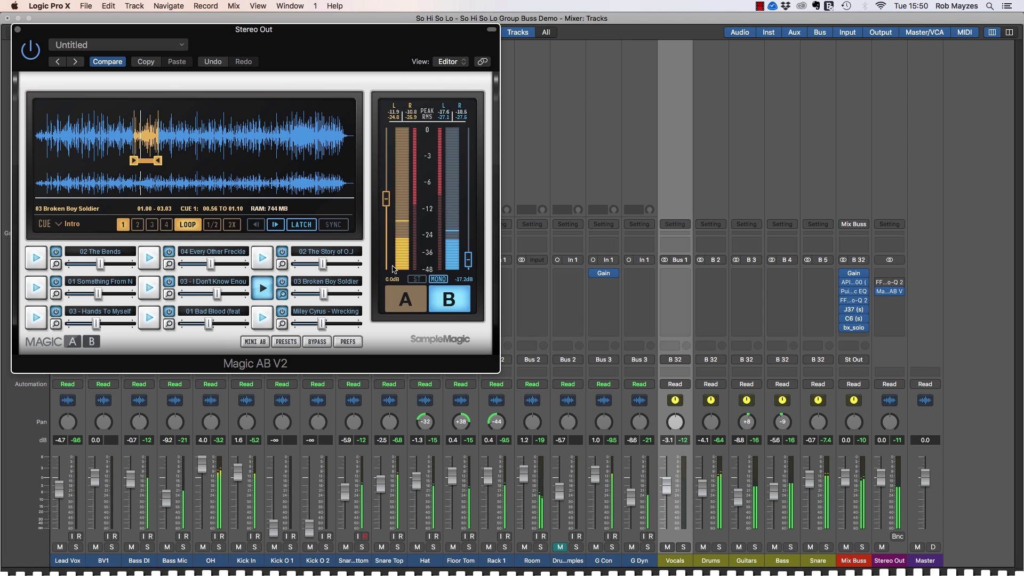
pyautogui.click(406, 302)
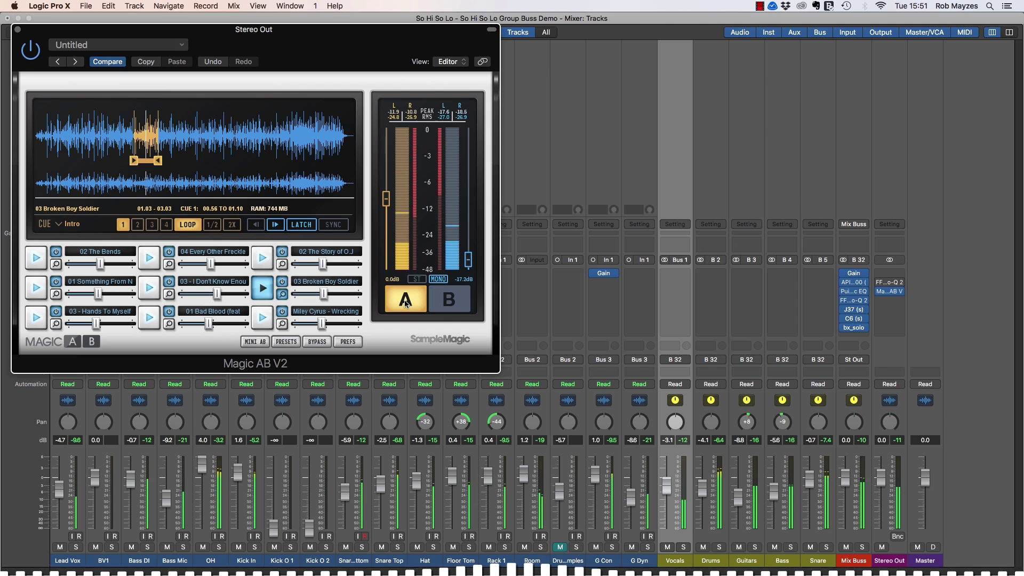
pyautogui.click(451, 304)
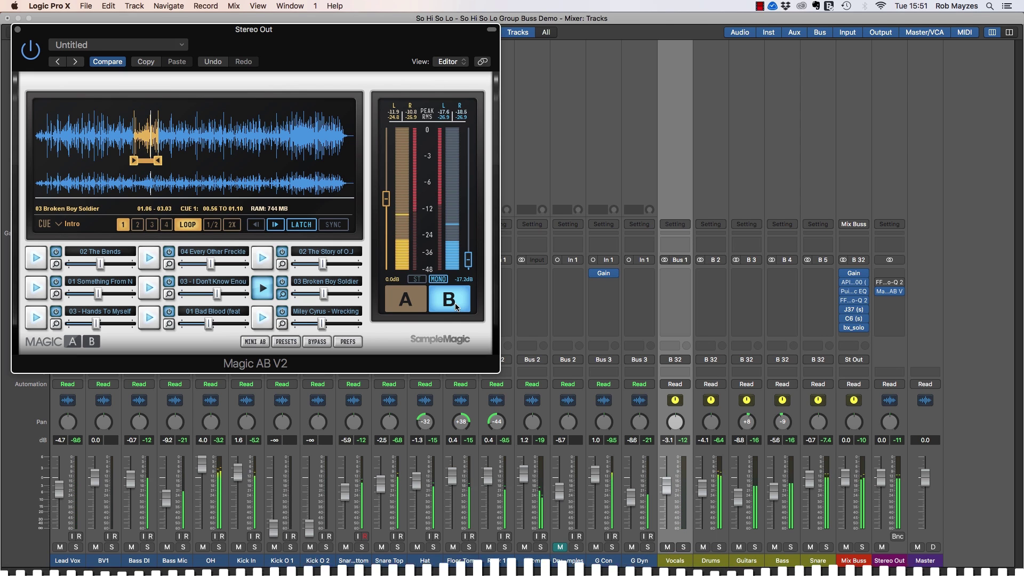
pyautogui.click(405, 302)
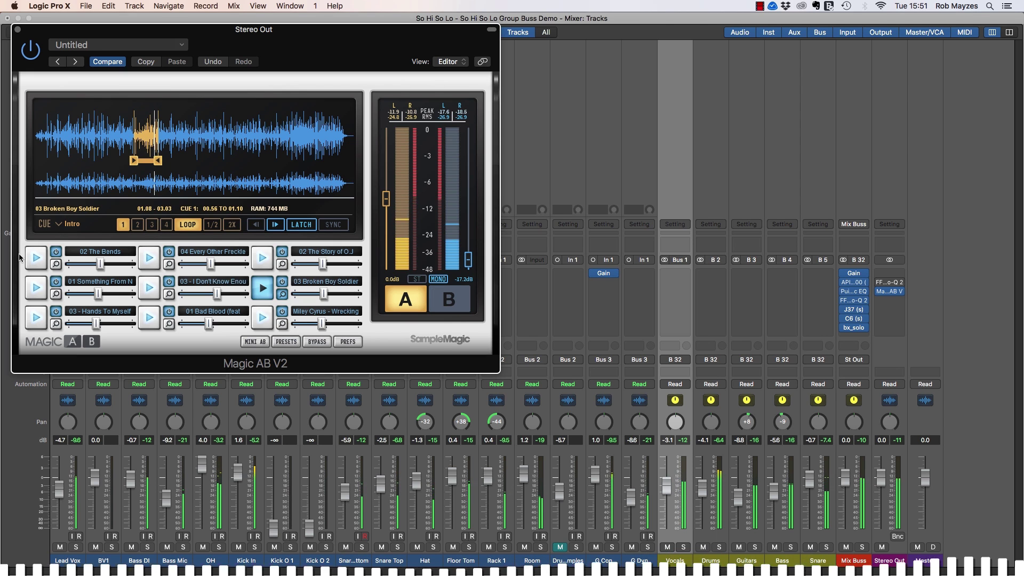
# Step: Compare the mix with The Bends, stop playback and reselect Something From Nothing as the reference
pyautogui.click(36, 258)
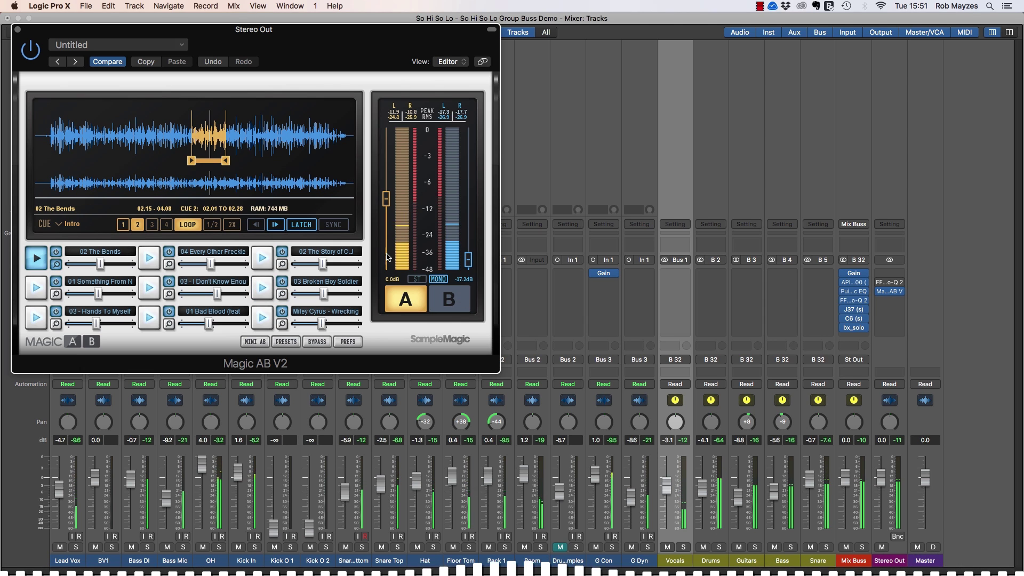
pyautogui.click(441, 297)
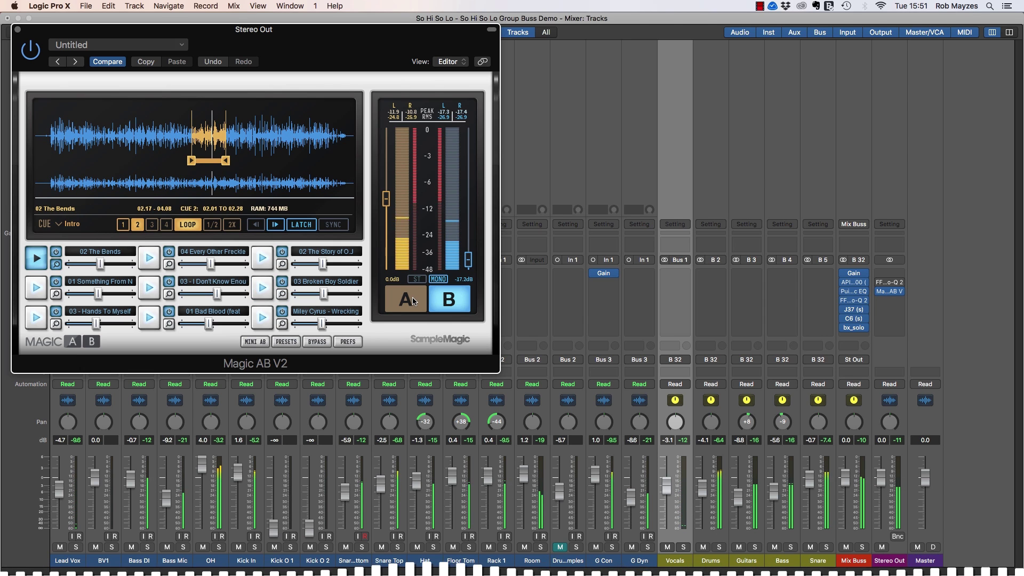
pyautogui.press('space')
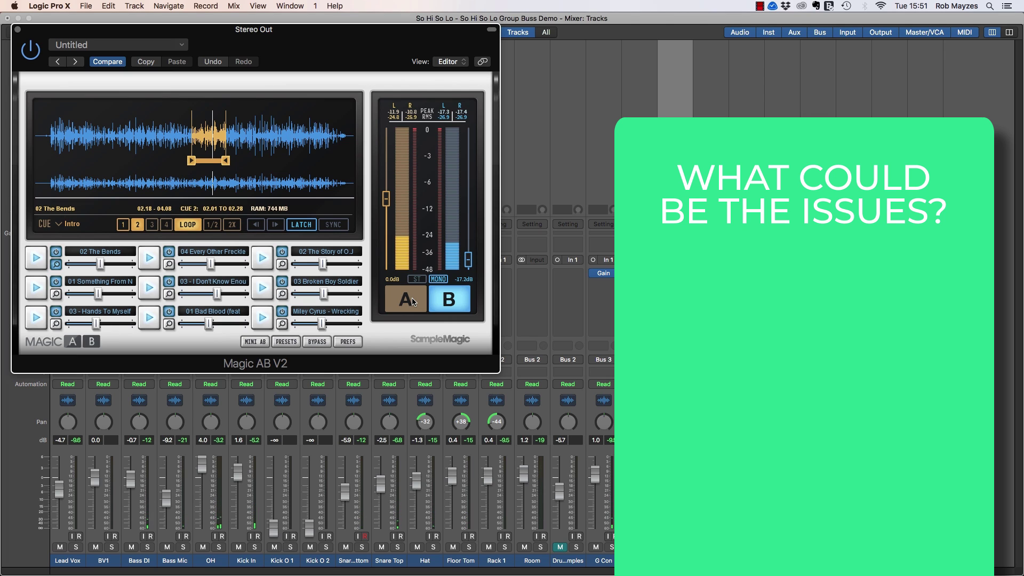
pyautogui.click(150, 289)
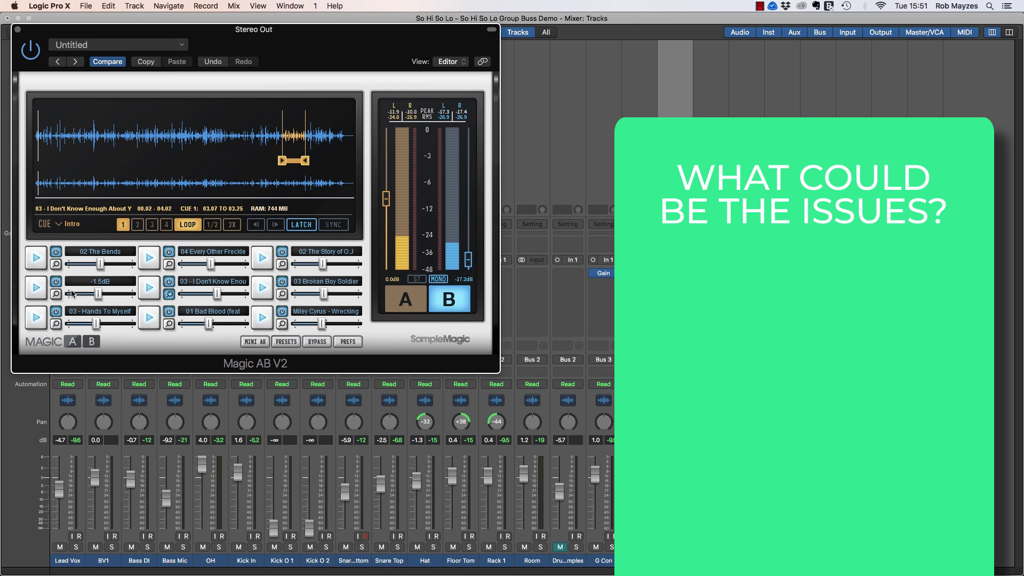
pyautogui.click(36, 288)
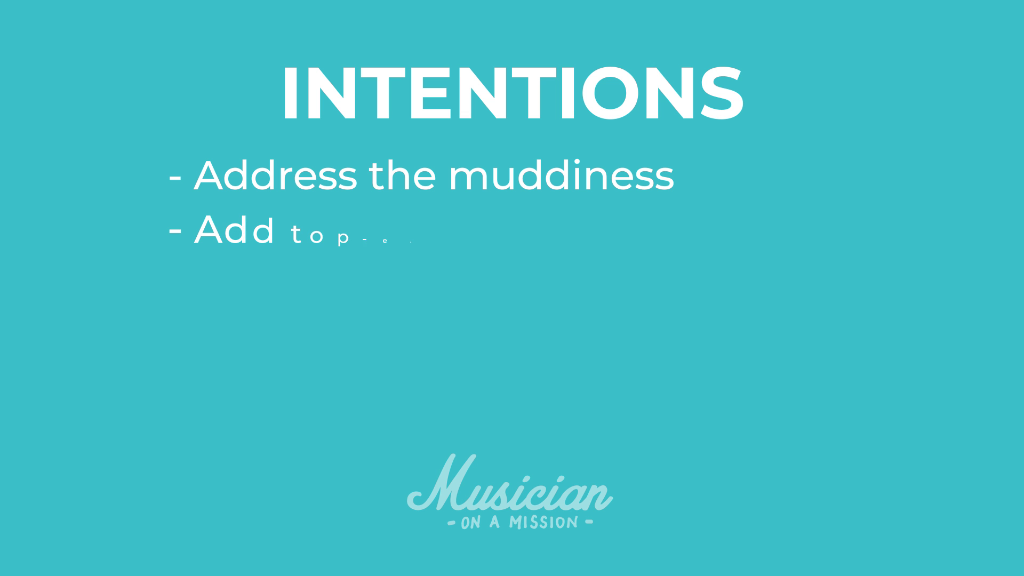
# Step: Add a Channel EQ to the Drums bus, place its window beside the reference plug-in and start playback
pyautogui.doubleClick(702, 249)
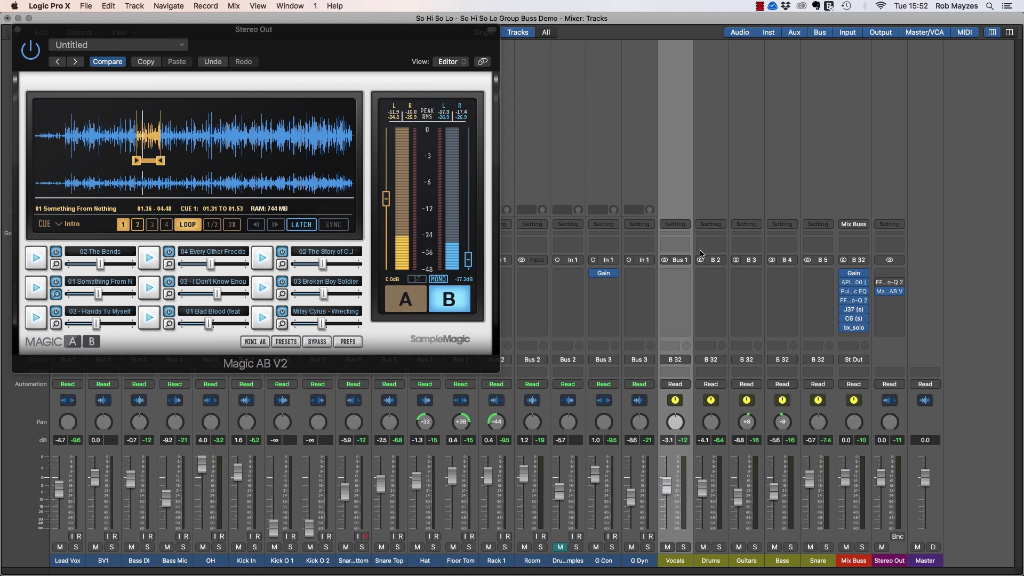
pyautogui.moveTo(433, 42); pyautogui.dragTo(811, 114)
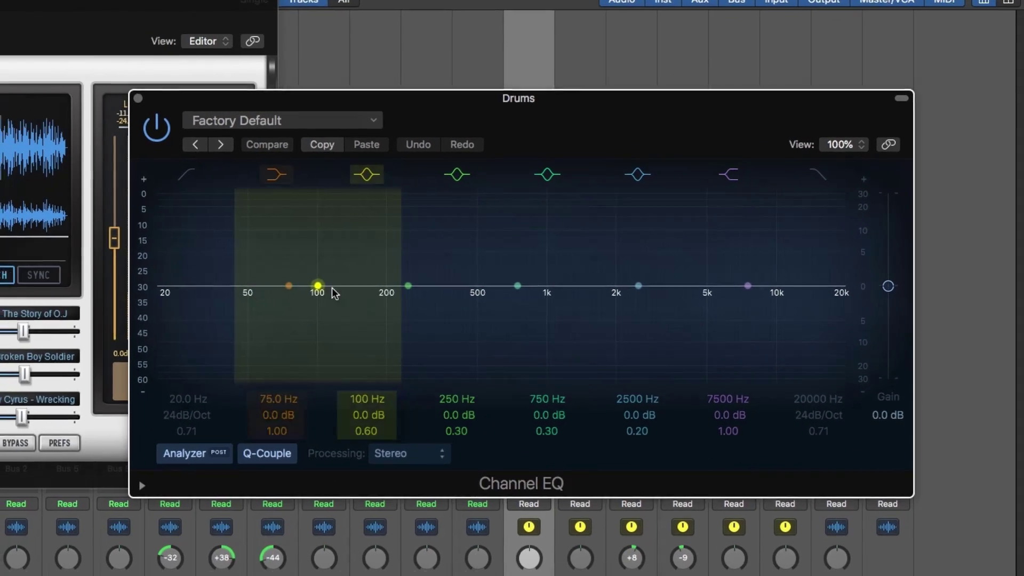
pyautogui.press('space')
pyautogui.moveTo(392, 123); pyautogui.dragTo(560, 115)
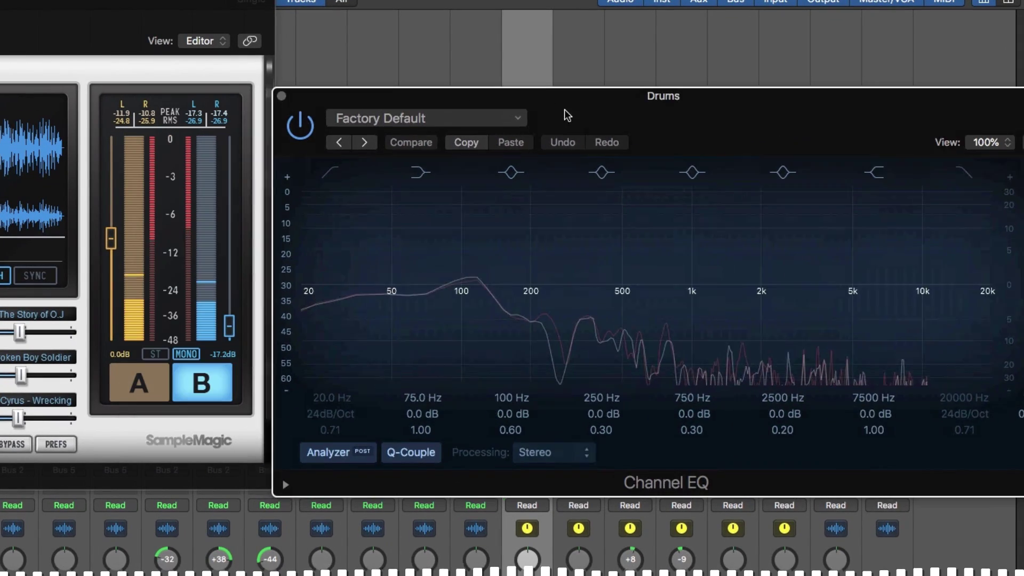
pyautogui.moveTo(686, 101); pyautogui.dragTo(540, 77)
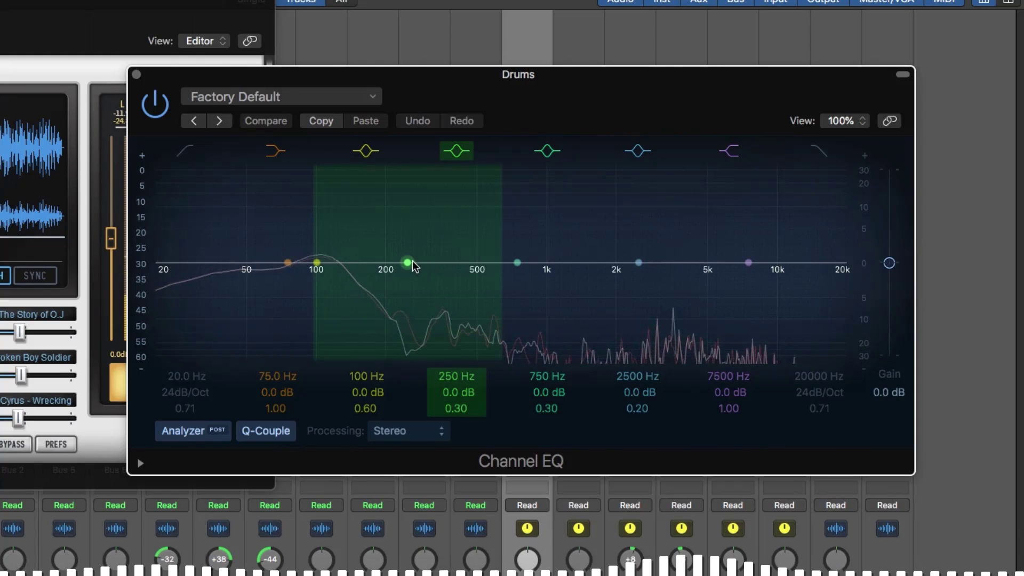
# Step: On the Drums EQ, cut 2.0 dB at 320 Hz and enable a 24 dB/Oct high-pass filter at 39 Hz
pyautogui.moveTo(408, 262); pyautogui.dragTo(423, 288)
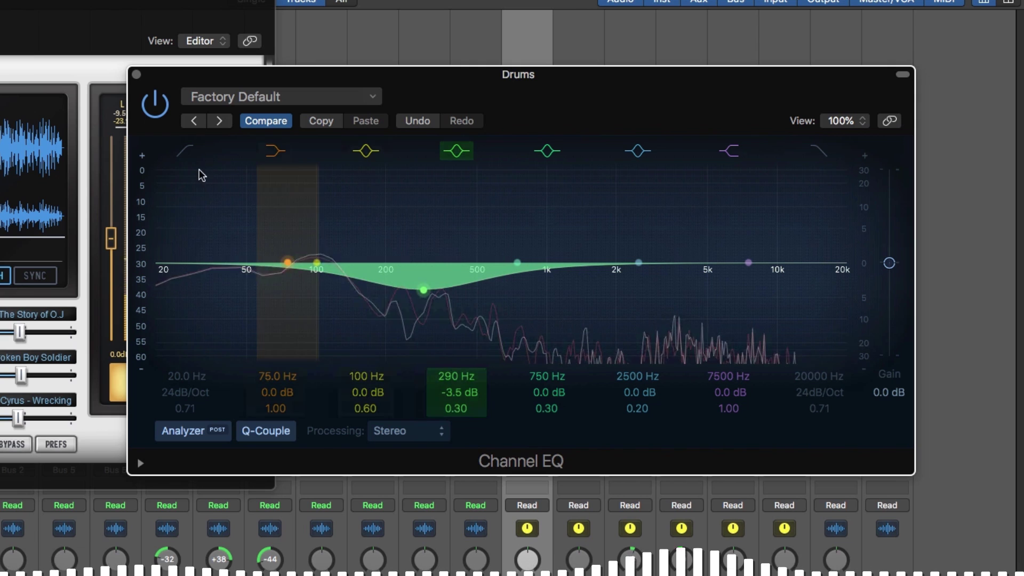
pyautogui.click(185, 151)
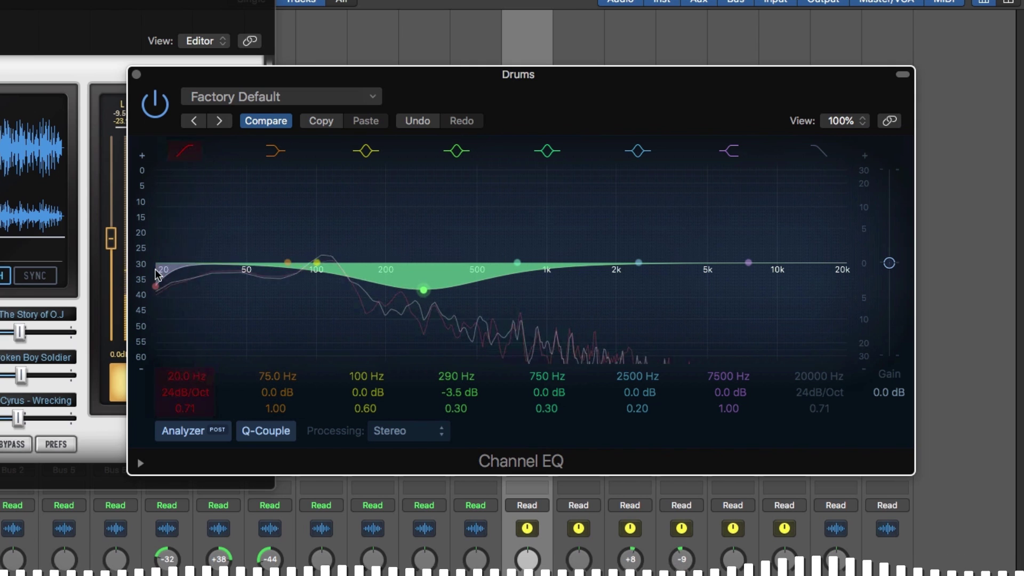
pyautogui.moveTo(163, 267); pyautogui.dragTo(240, 269)
pyautogui.moveTo(423, 288)
pyautogui.mouseDown()
pyautogui.moveTo(443, 283)
pyautogui.moveTo(423, 290)
pyautogui.moveTo(431, 281)
pyautogui.mouseUp()
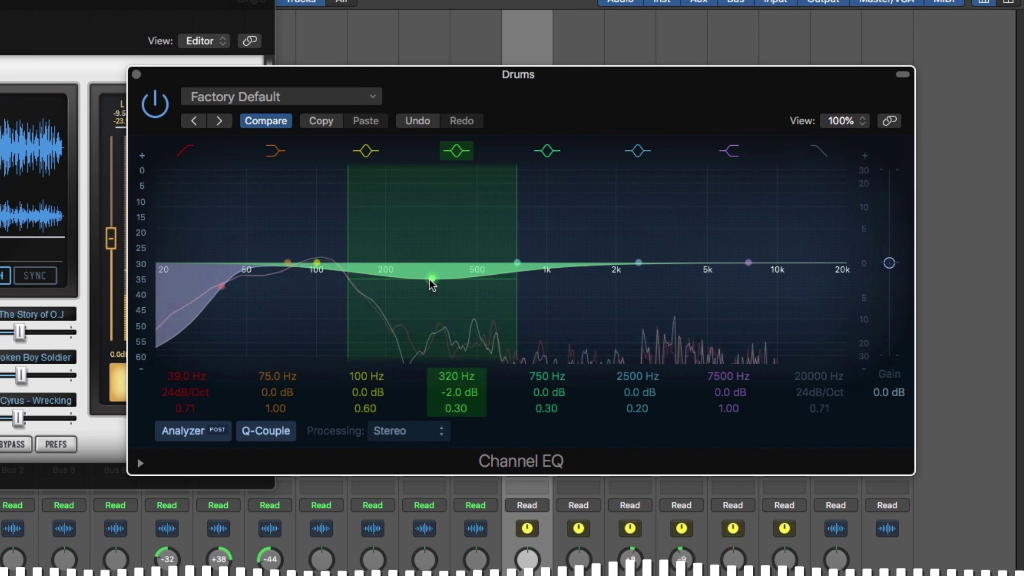
# Step: On the Drums EQ, set the 320 Hz band to -3.5 dB with a Q of 0.98 and compare it against bypass
pyautogui.moveTo(457, 408)
pyautogui.mouseDown()
pyautogui.moveTo(456, 393)
pyautogui.moveTo(456, 406)
pyautogui.mouseUp()
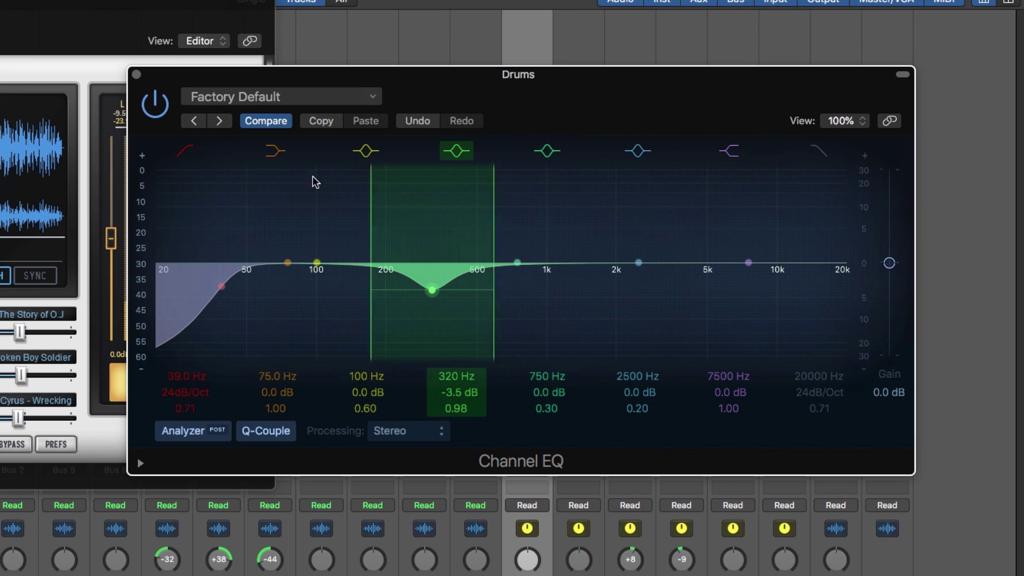
pyautogui.click(160, 104)
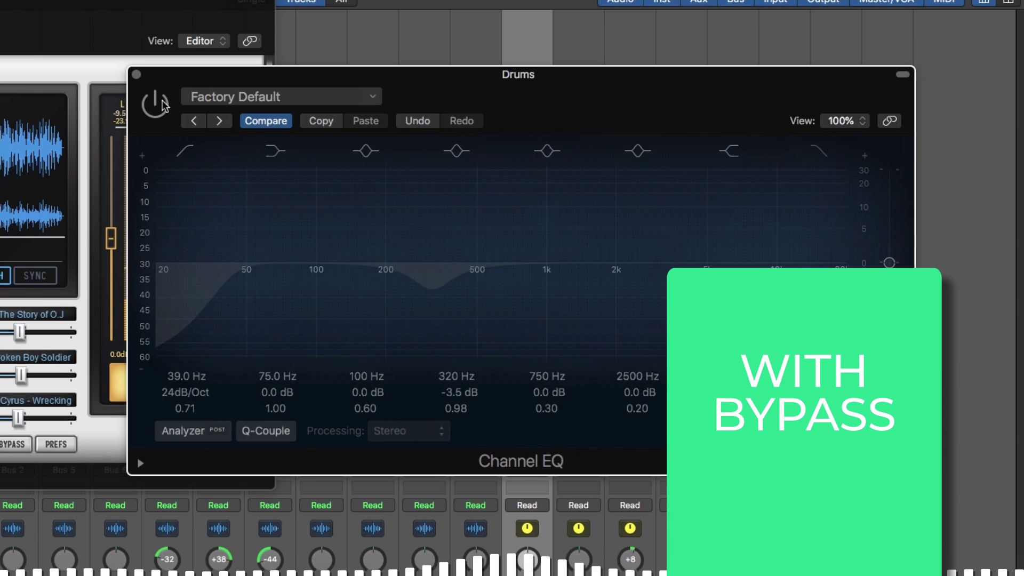
pyautogui.click(163, 104)
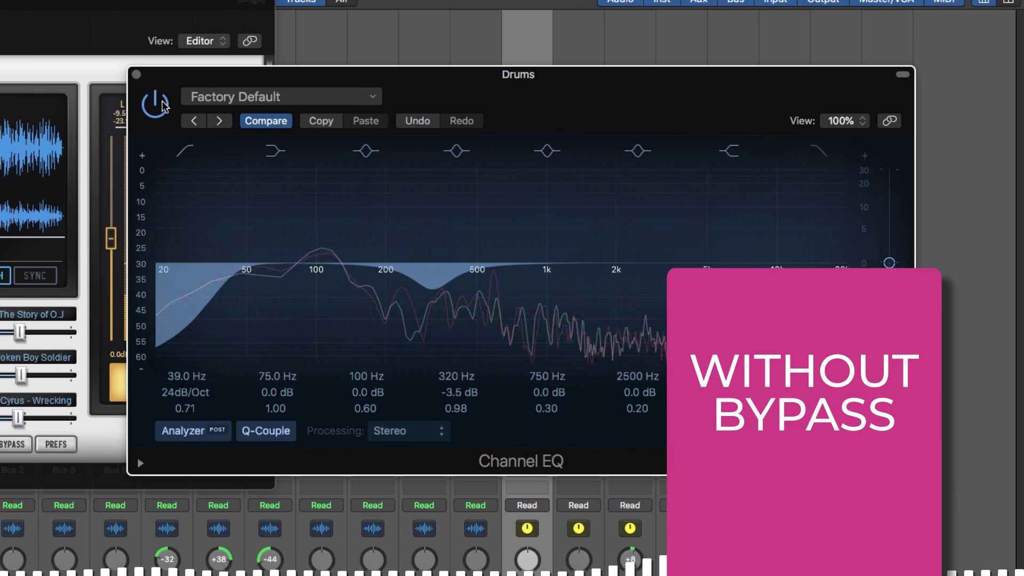
pyautogui.click(163, 103)
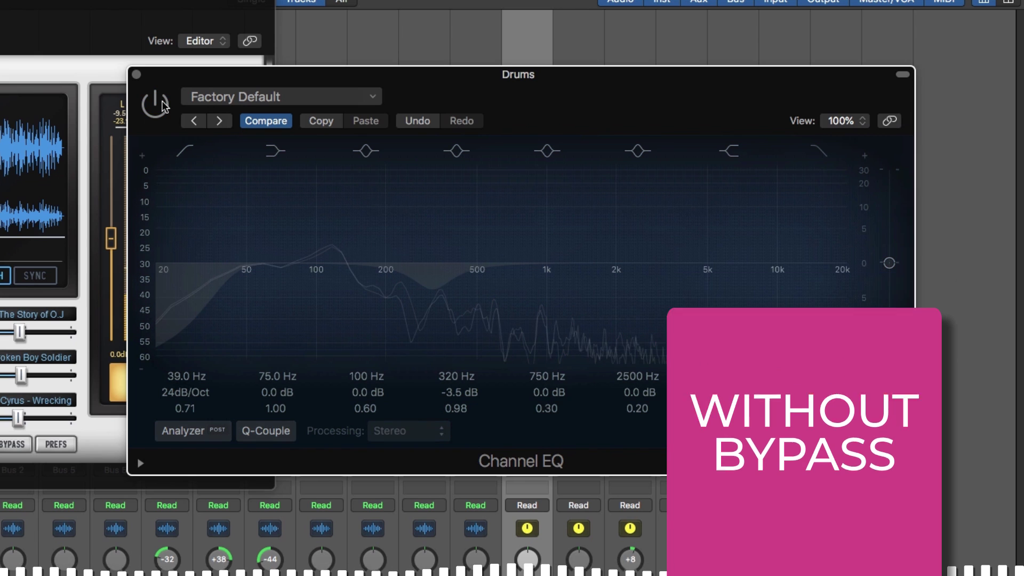
pyautogui.click(163, 104)
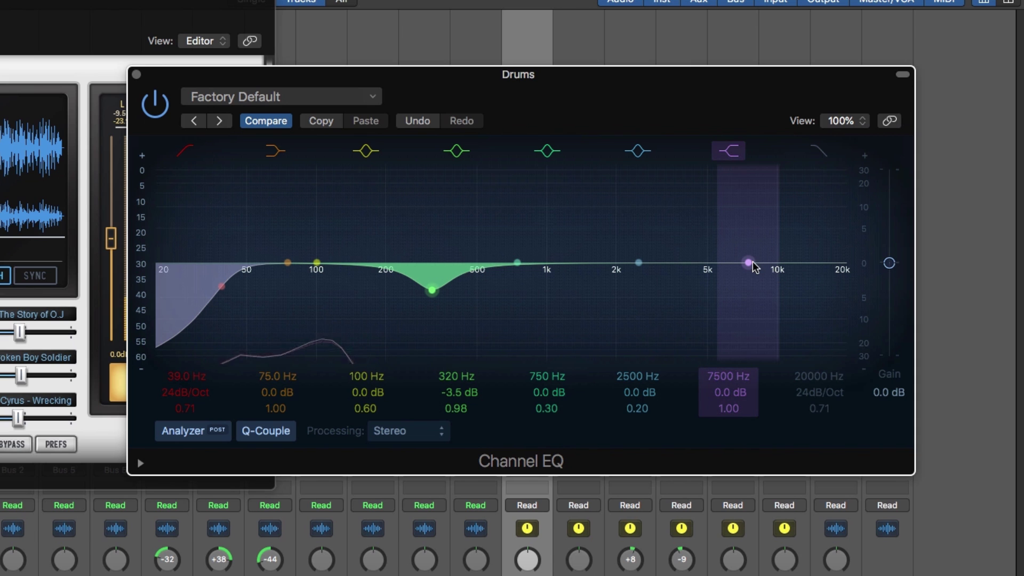
# Step: Boost the Drums EQ's high shelf by 3.5 dB at 11600 Hz, comparing the sound with the band off and on
pyautogui.moveTo(749, 263); pyautogui.dragTo(768, 255)
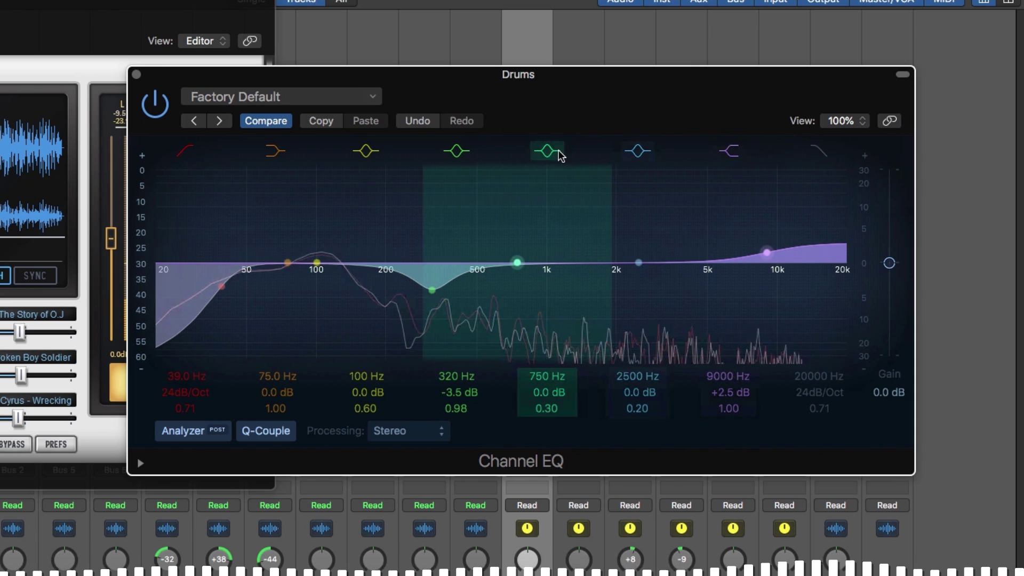
pyautogui.click(729, 153)
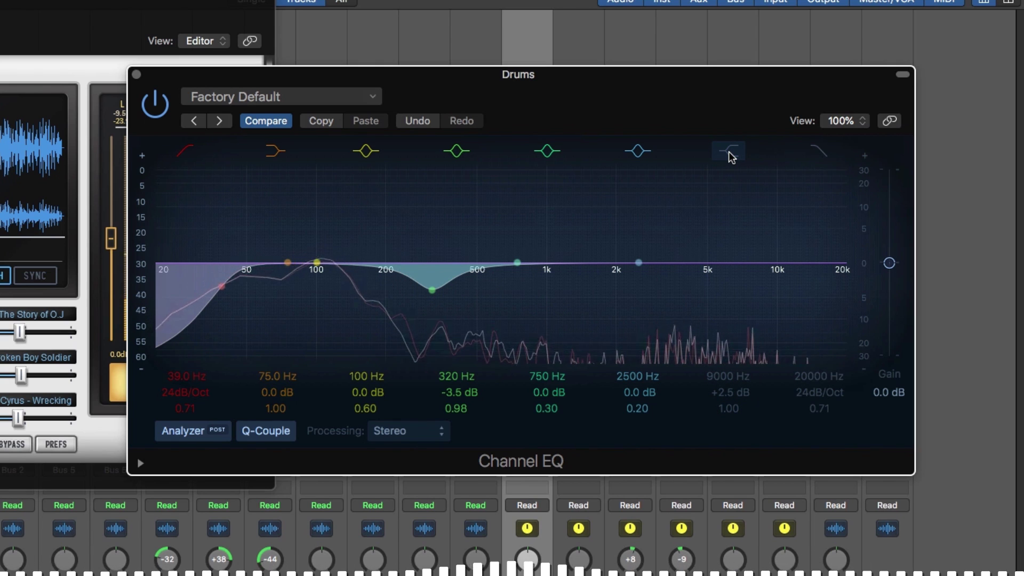
pyautogui.click(730, 153)
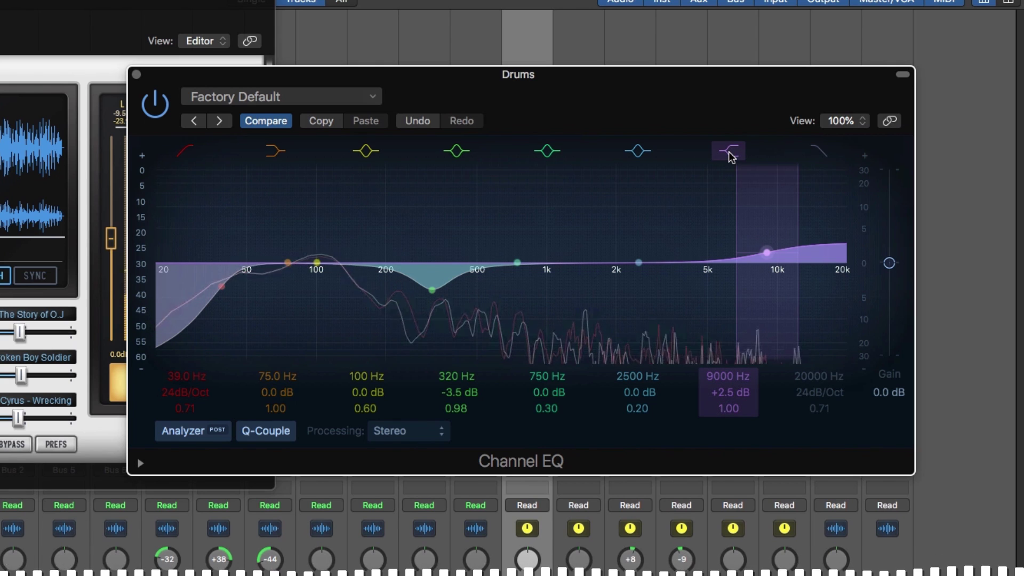
pyautogui.moveTo(768, 256); pyautogui.dragTo(795, 247)
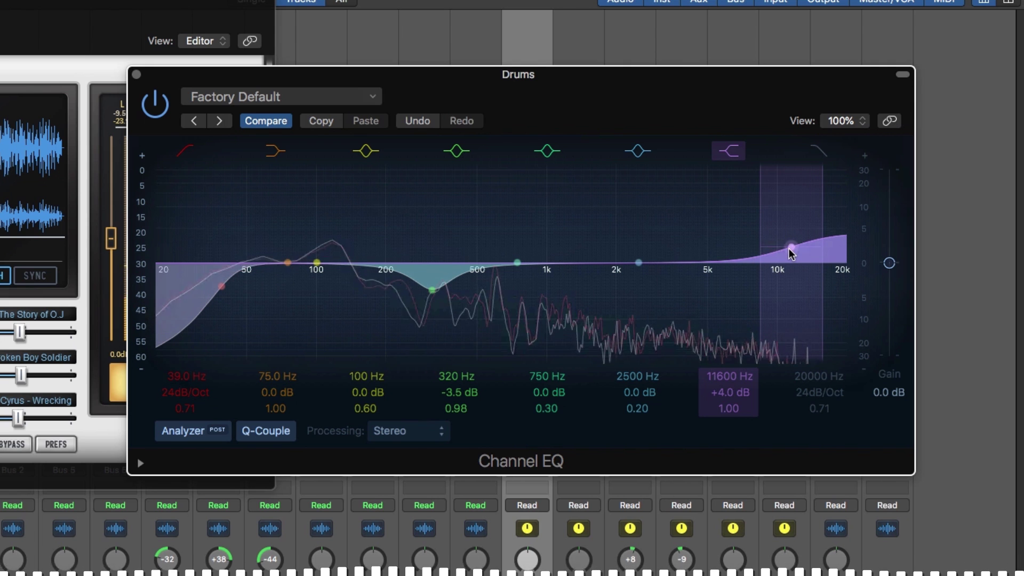
pyautogui.click(729, 154)
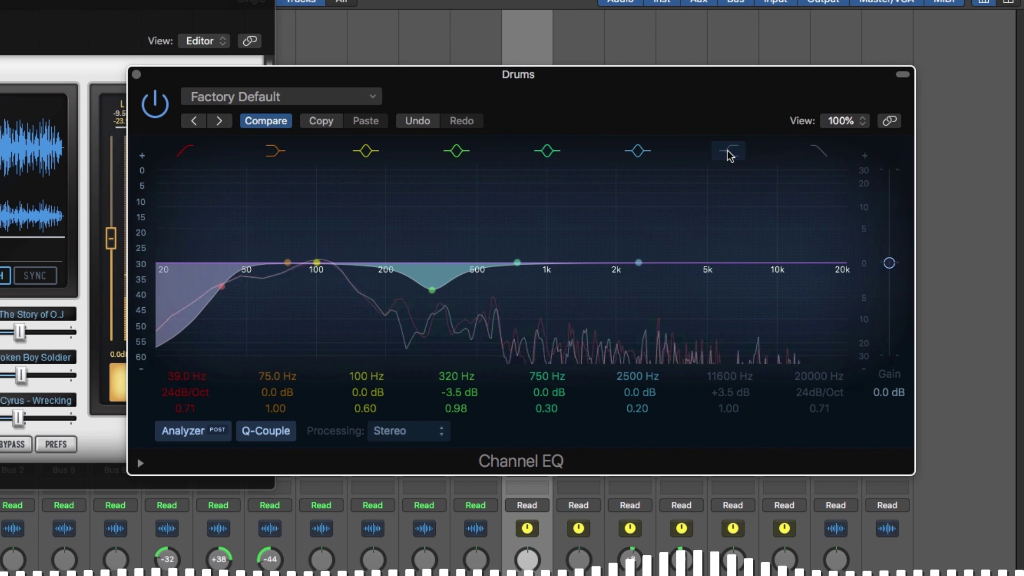
pyautogui.click(731, 153)
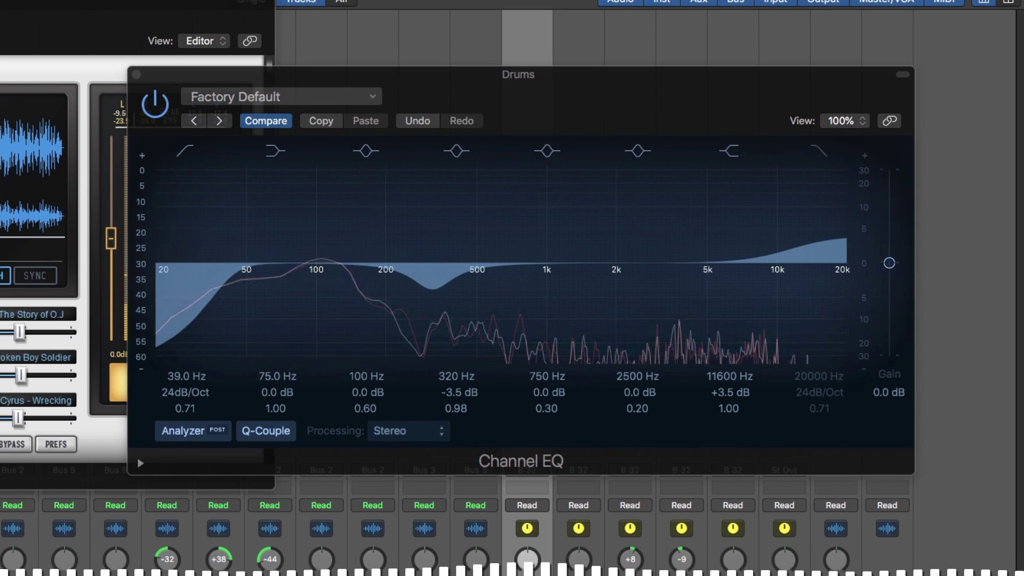
# Step: Place the Drums EQ beside the reference plug-in, alternate between the mix and Something From Nothing, and stop playback
pyautogui.moveTo(458, 98); pyautogui.dragTo(607, 92)
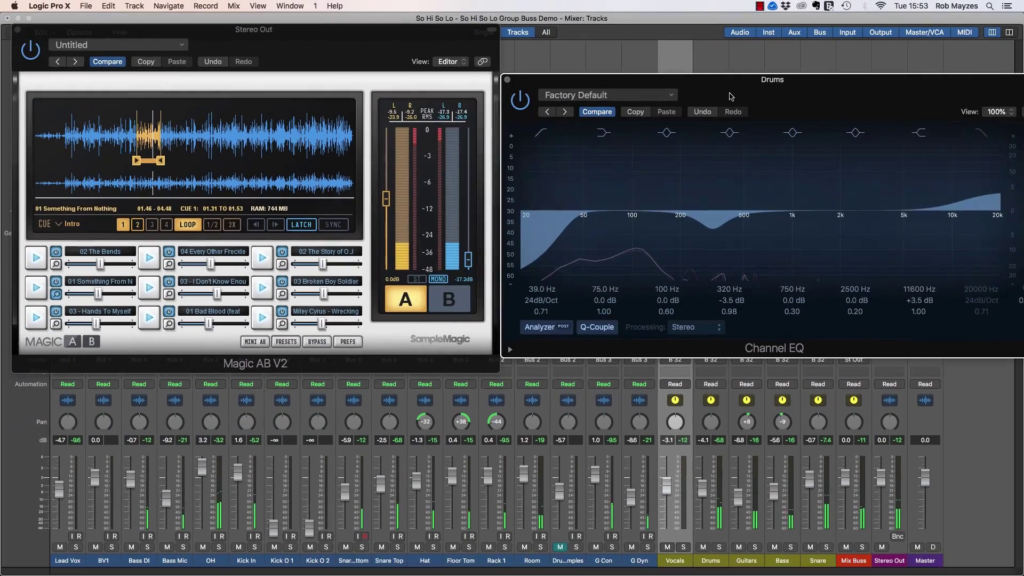
pyautogui.moveTo(731, 96); pyautogui.dragTo(721, 96)
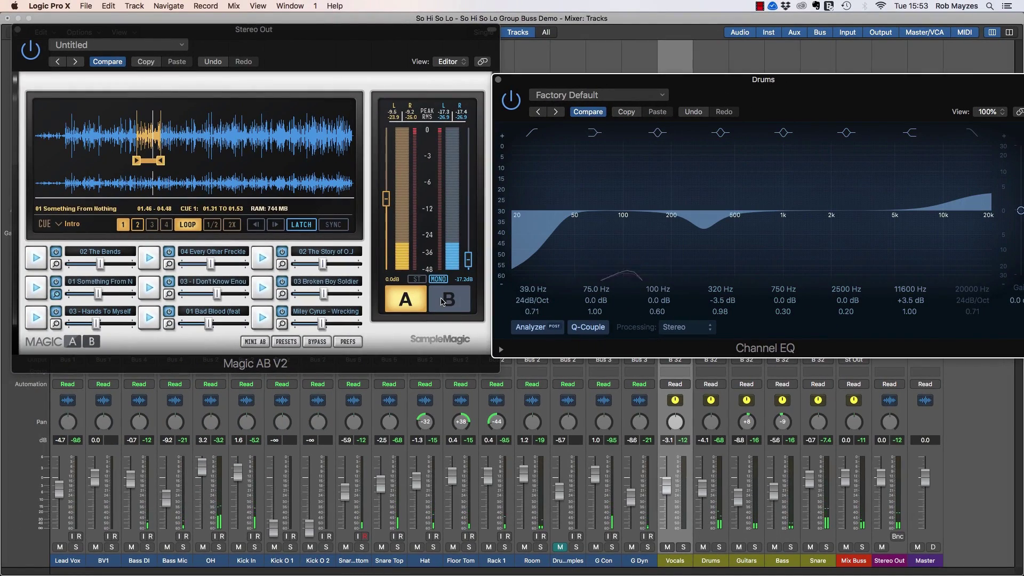
pyautogui.press('space')
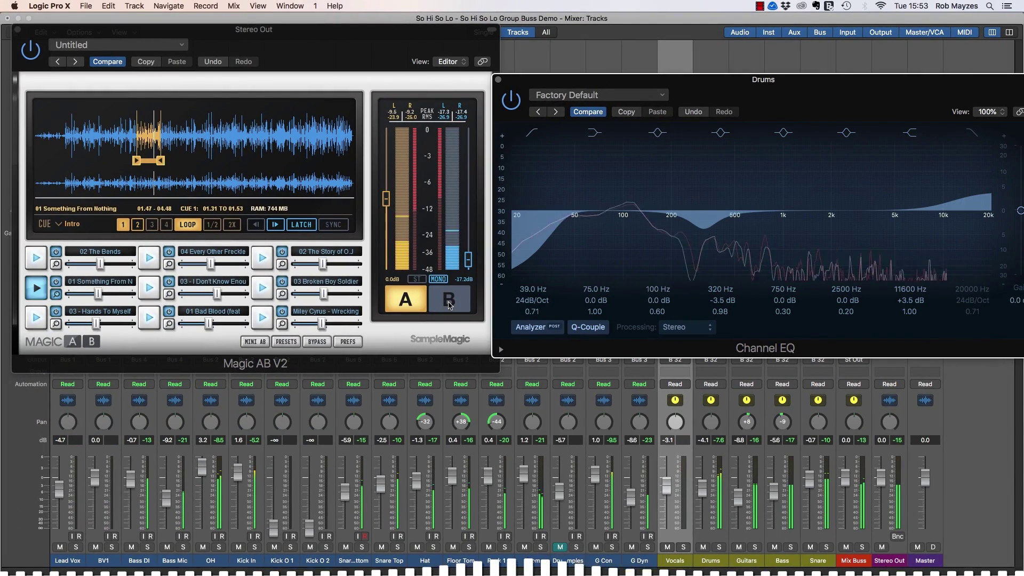
pyautogui.click(448, 302)
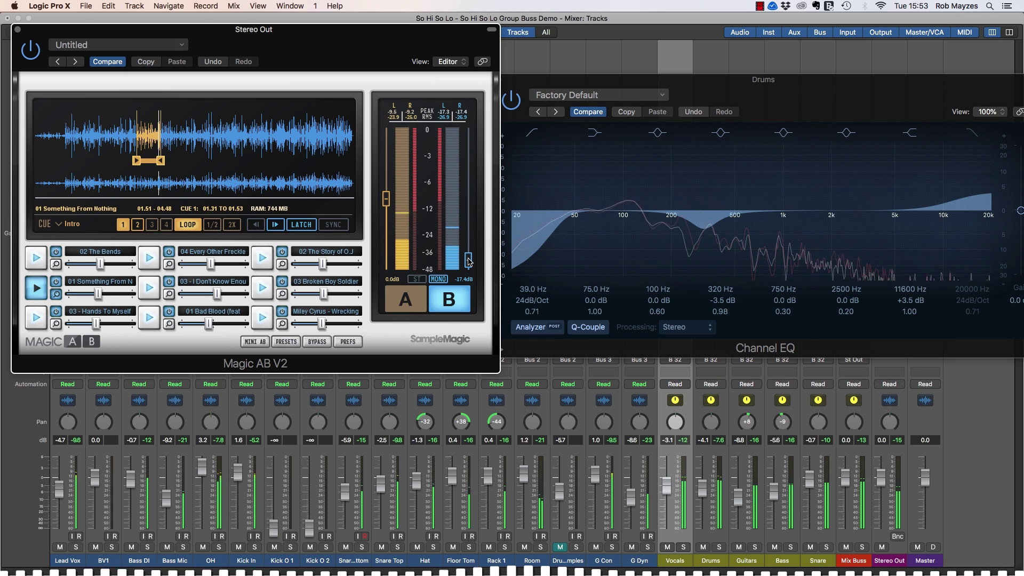
pyautogui.click(426, 297)
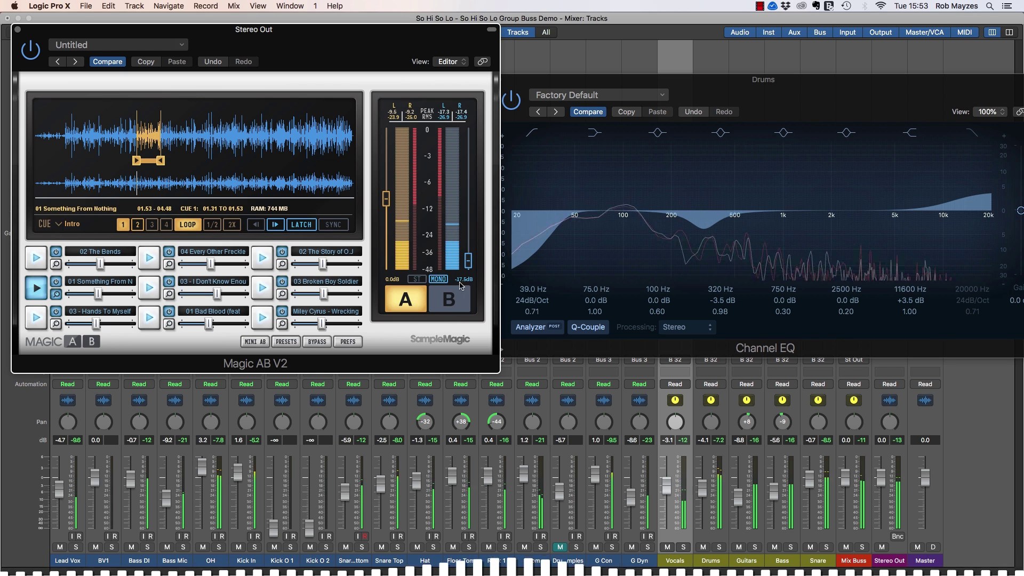
pyautogui.click(454, 301)
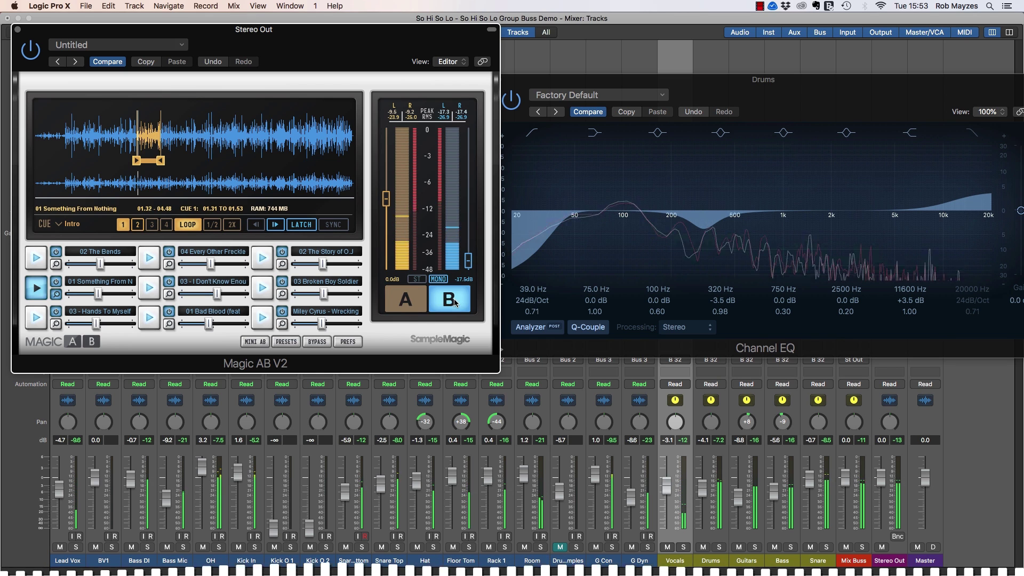
pyautogui.click(407, 308)
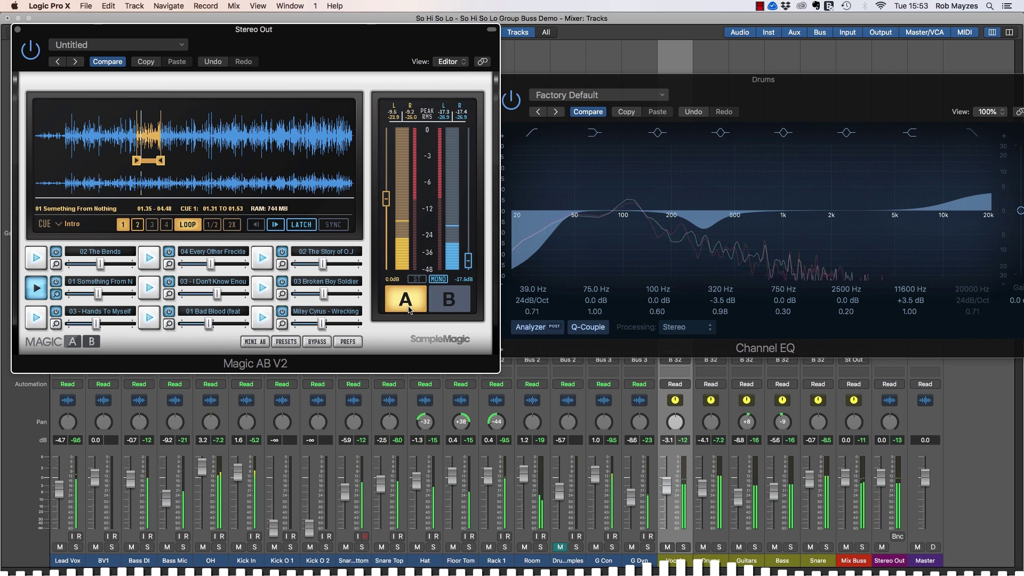
pyautogui.click(36, 288)
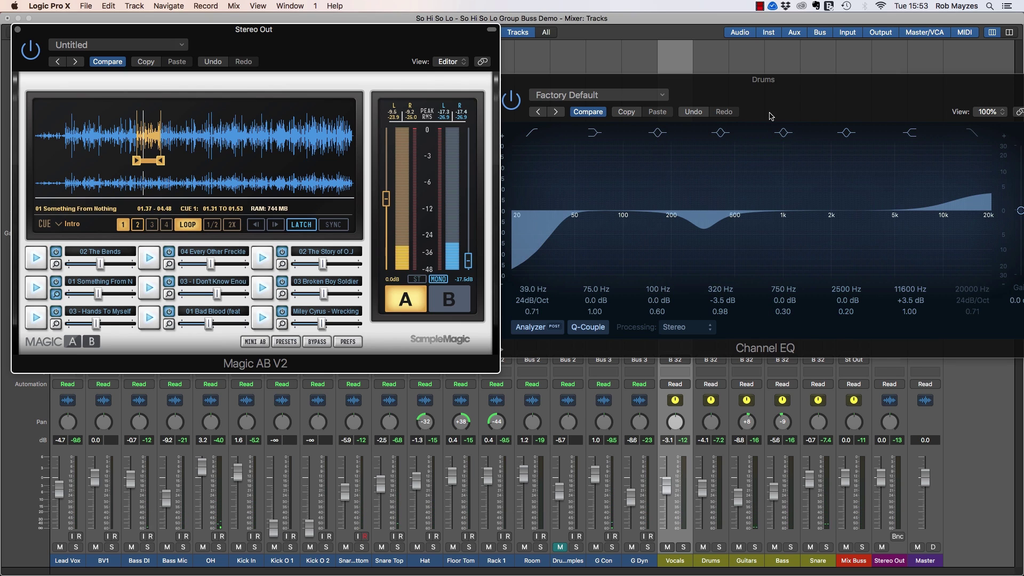
# Step: Close the Drums EQ, add a Channel EQ to the Guitars bus beside the reference plug-in and start playback
pyautogui.moveTo(780, 94); pyautogui.dragTo(700, 107)
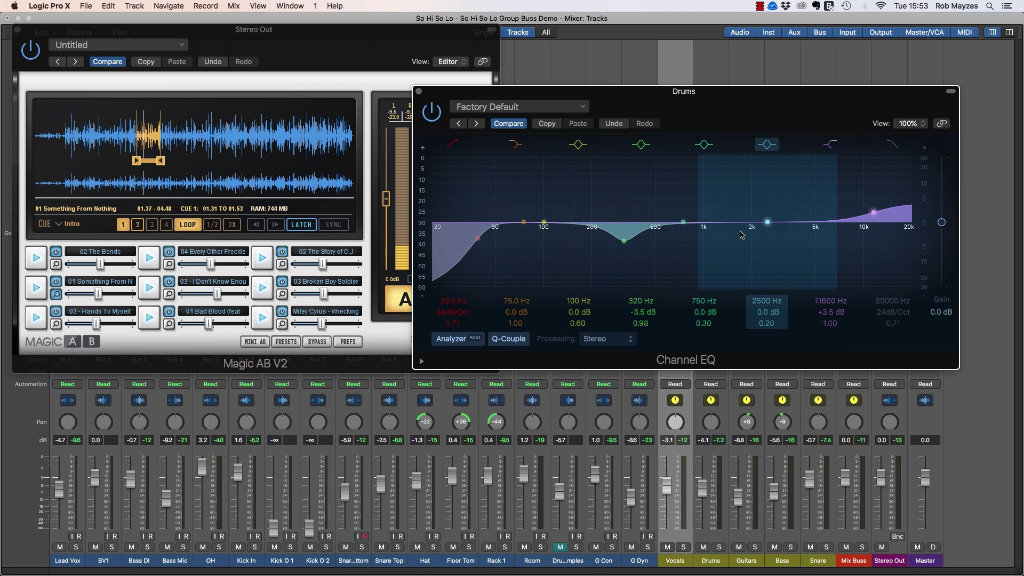
pyautogui.click(418, 93)
pyautogui.click(749, 247)
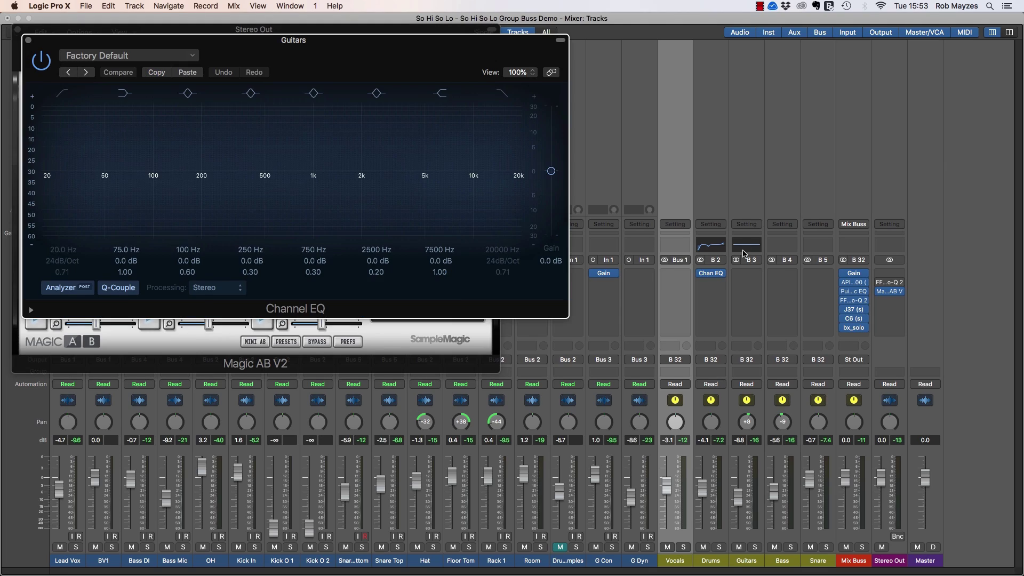
pyautogui.moveTo(468, 51); pyautogui.dragTo(888, 125)
pyautogui.press('space')
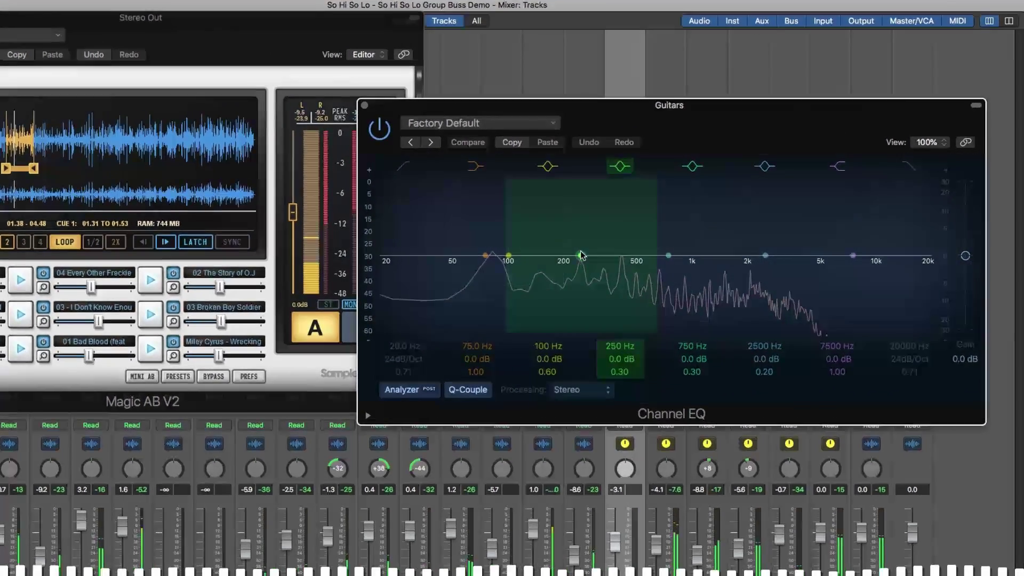
# Step: On the Guitars EQ, cut 2.0 dB at 770 Hz, compare it against bypass and close the plug-in windows
pyautogui.moveTo(581, 255); pyautogui.dragTo(542, 302)
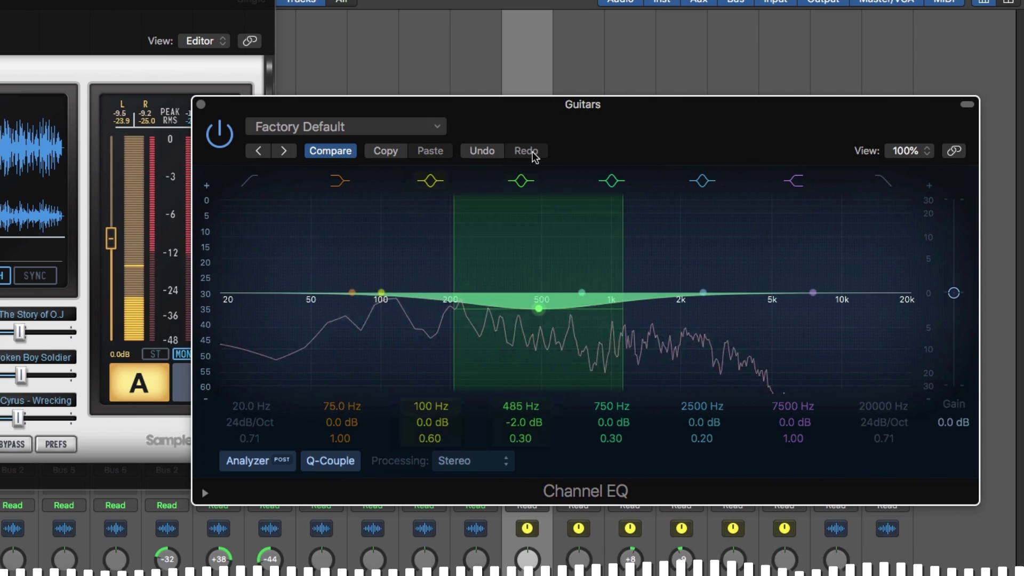
pyautogui.moveTo(540, 307); pyautogui.dragTo(586, 313)
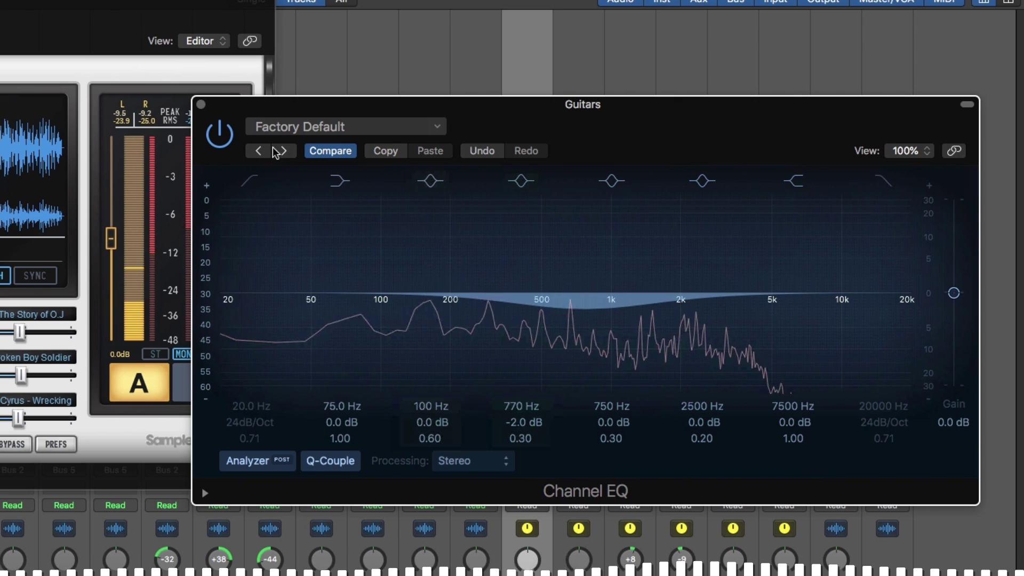
pyautogui.click(226, 141)
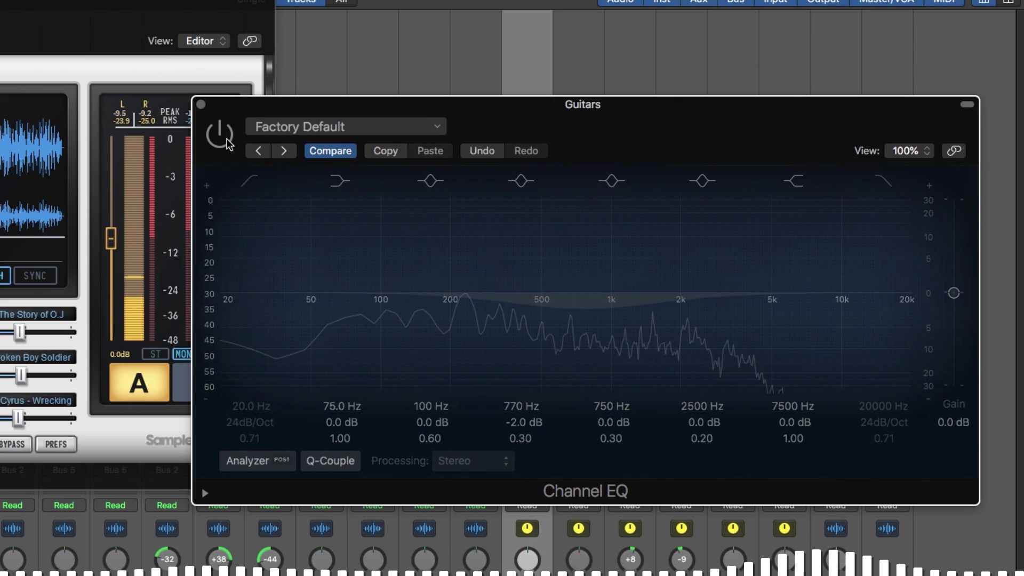
pyautogui.click(226, 142)
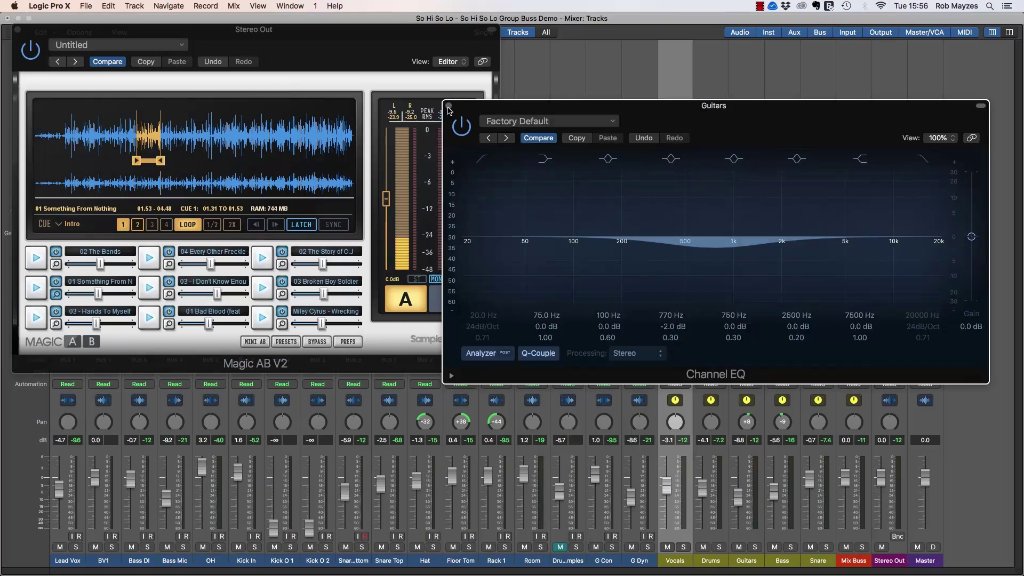
pyautogui.click(448, 106)
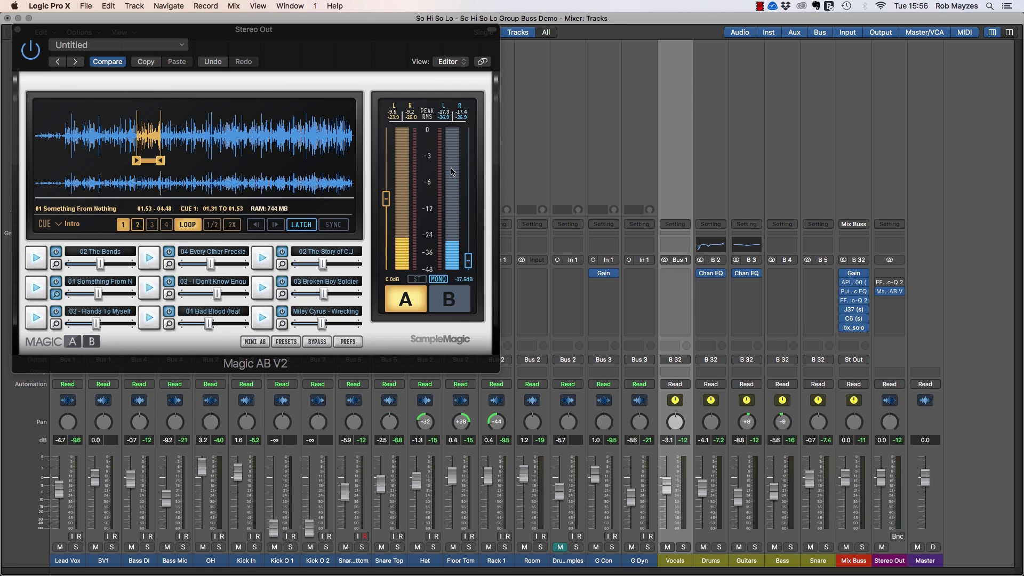
pyautogui.click(17, 30)
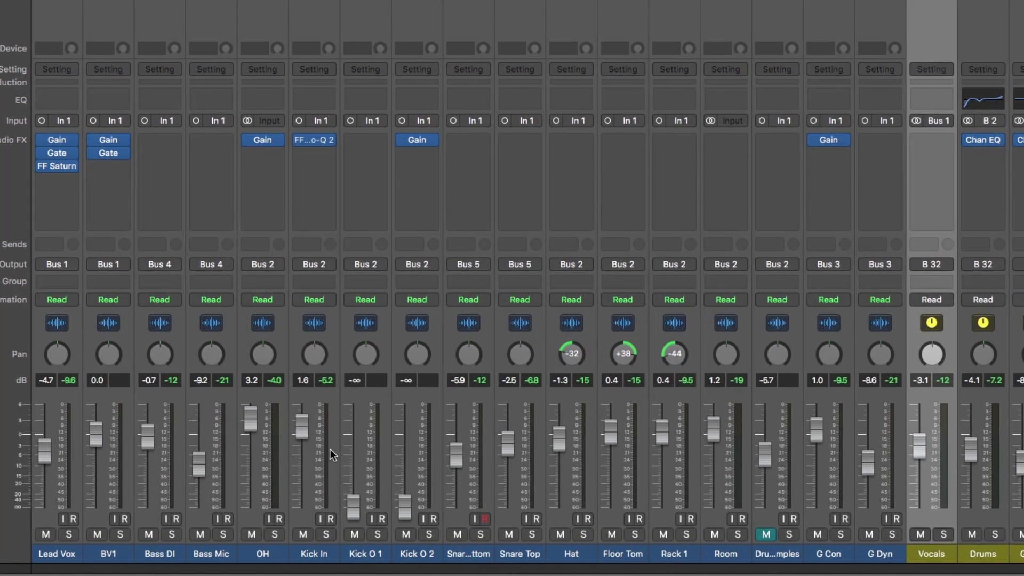
pyautogui.click(319, 454)
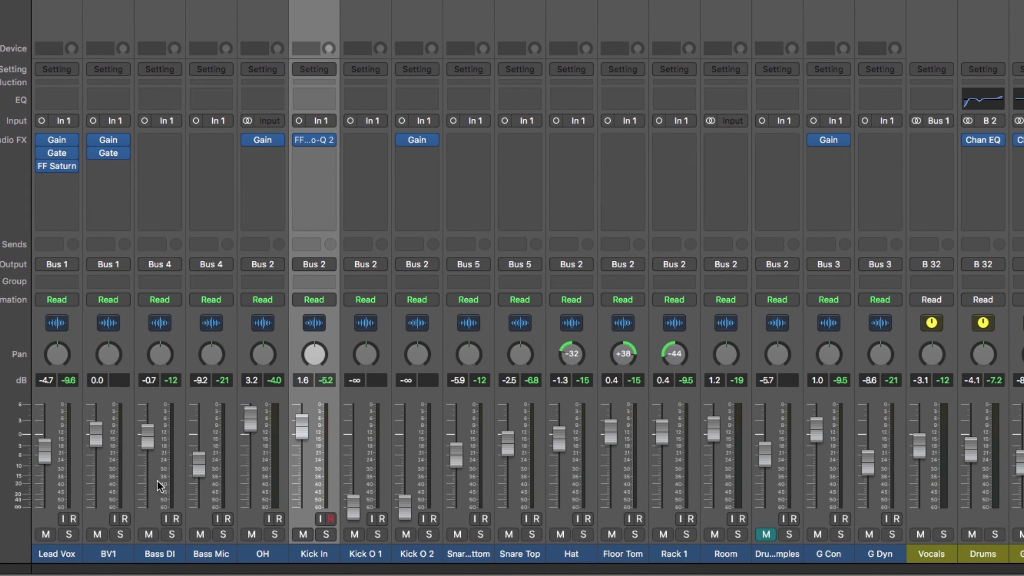
pyautogui.click(72, 405)
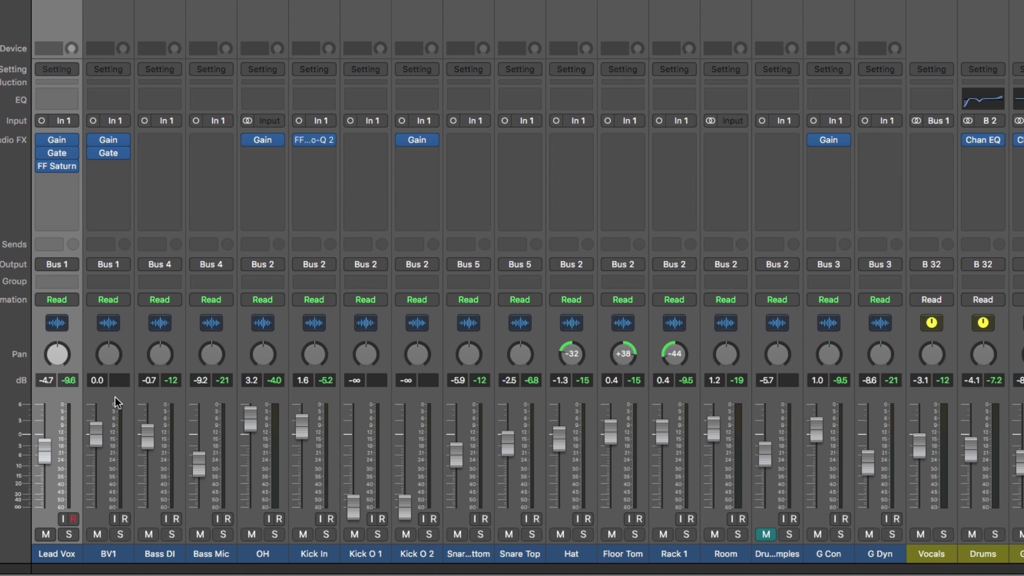
pyautogui.click(283, 442)
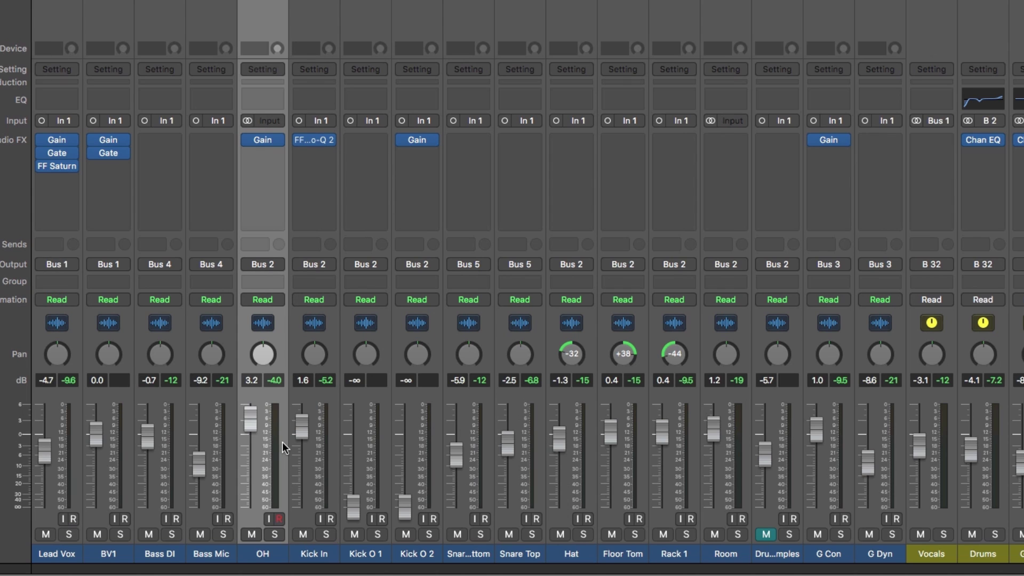
pyautogui.click(625, 469)
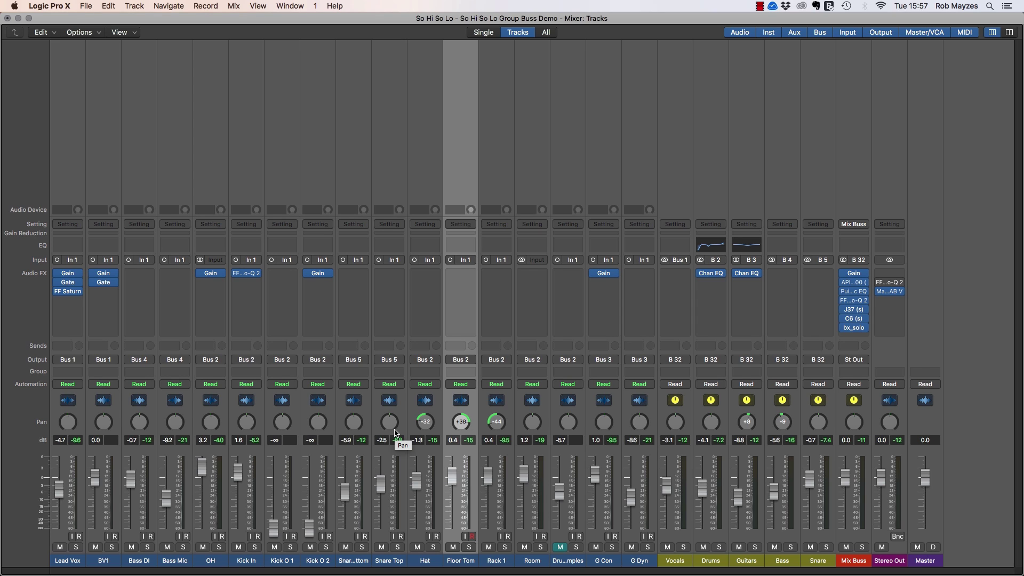
# Step: Select the Guitars bus, review its Channel EQ curve and close the EQ window
pyautogui.click(757, 458)
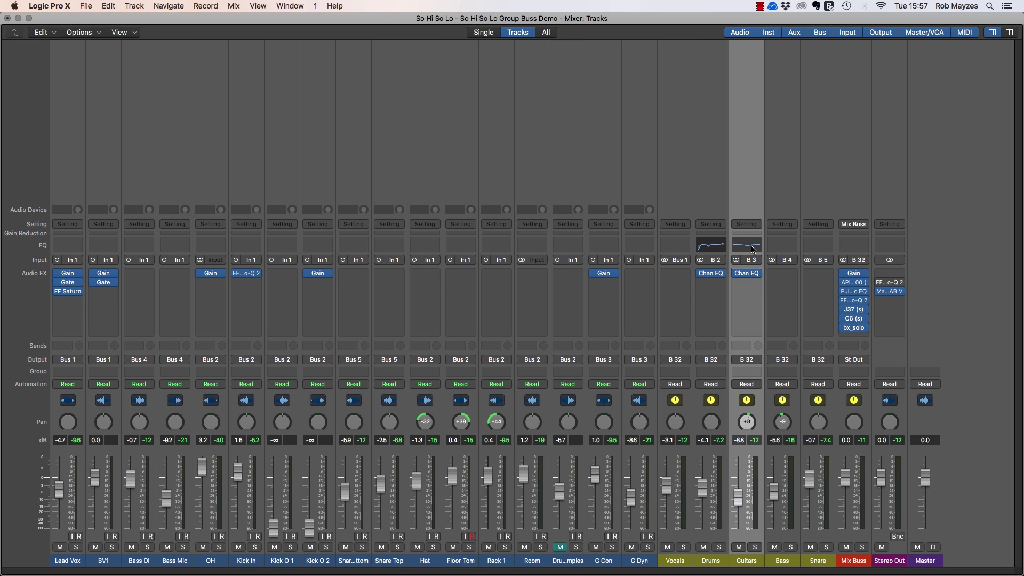
pyautogui.click(751, 275)
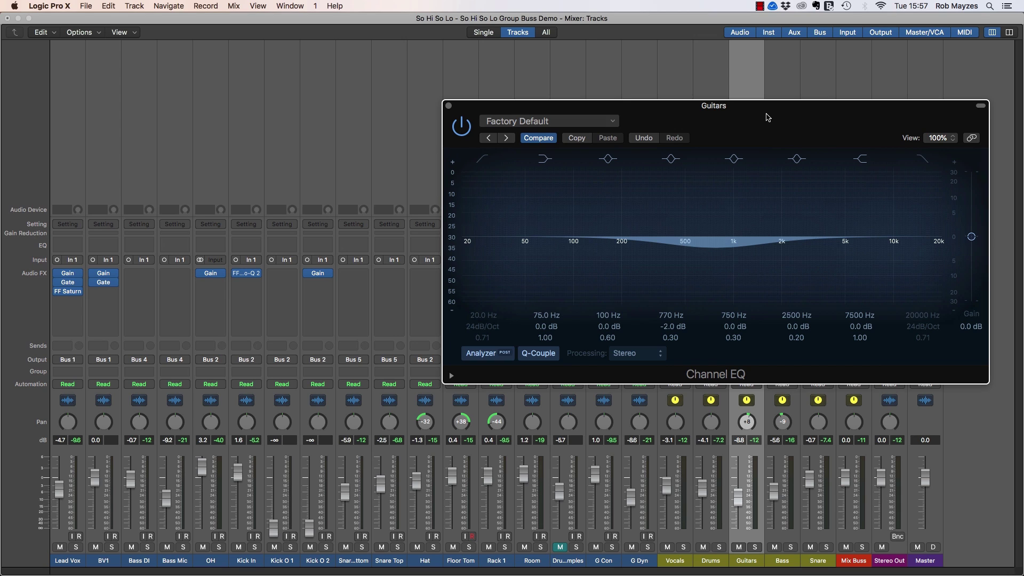
pyautogui.click(448, 105)
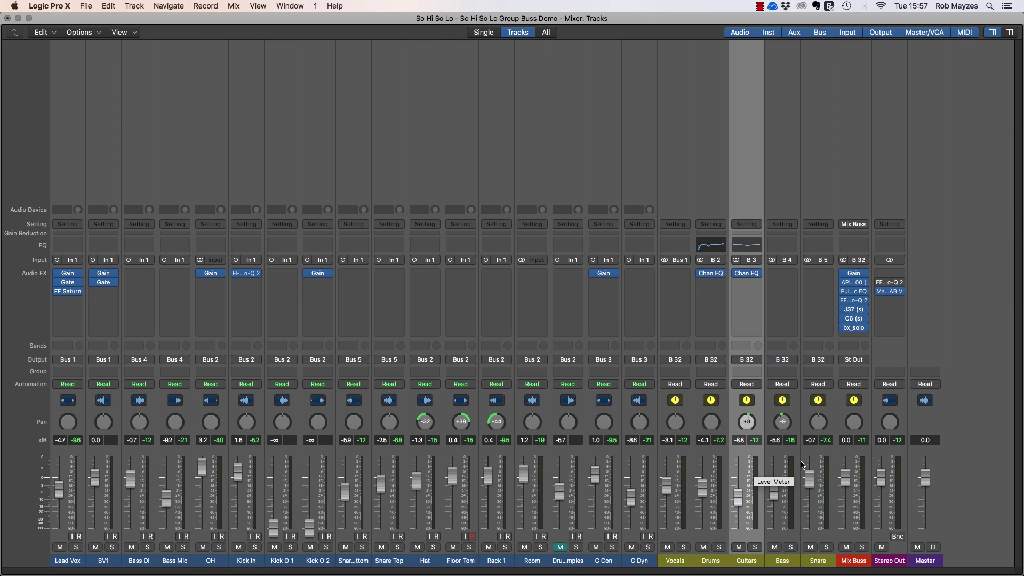
pyautogui.click(746, 246)
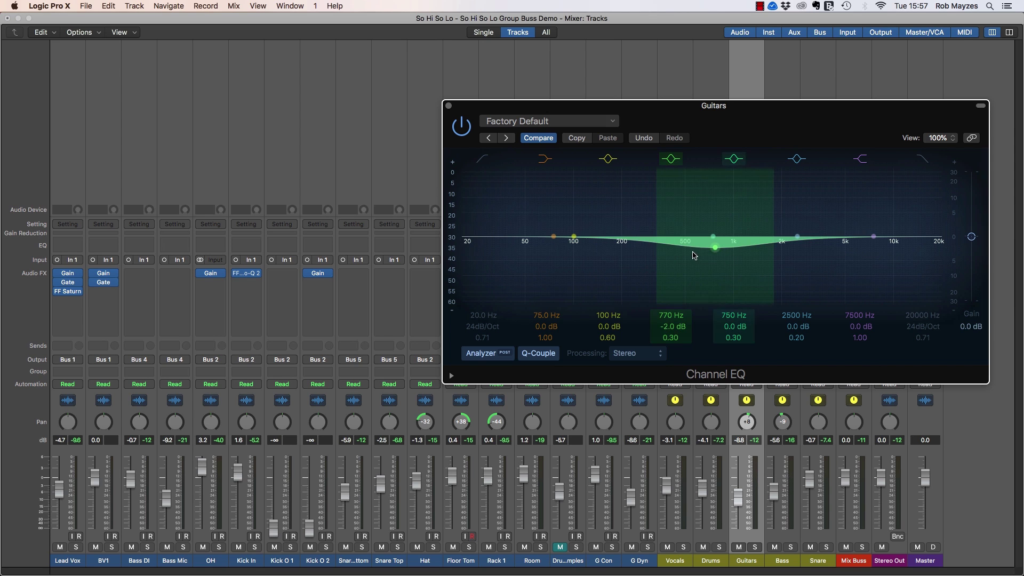
pyautogui.click(448, 106)
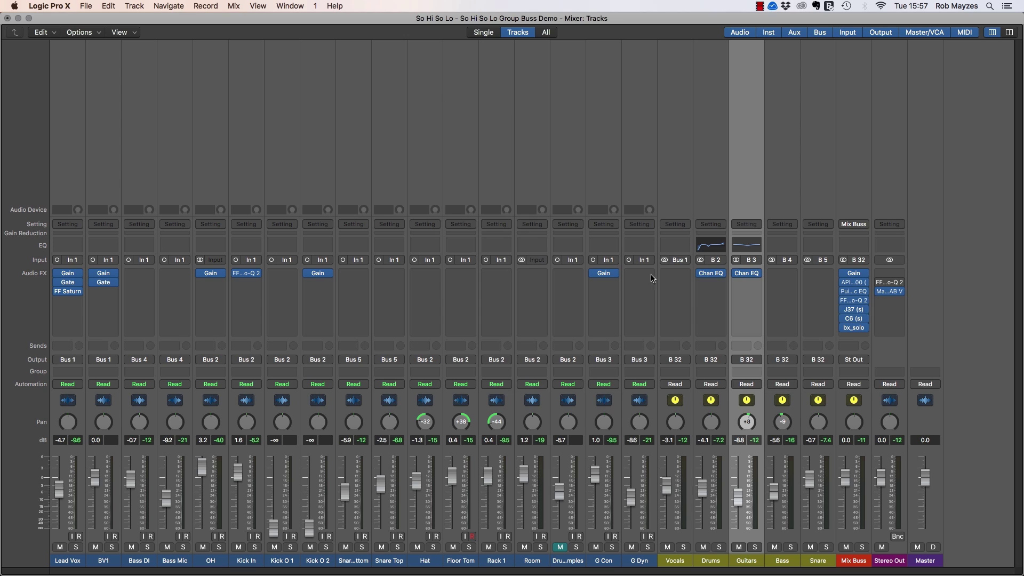